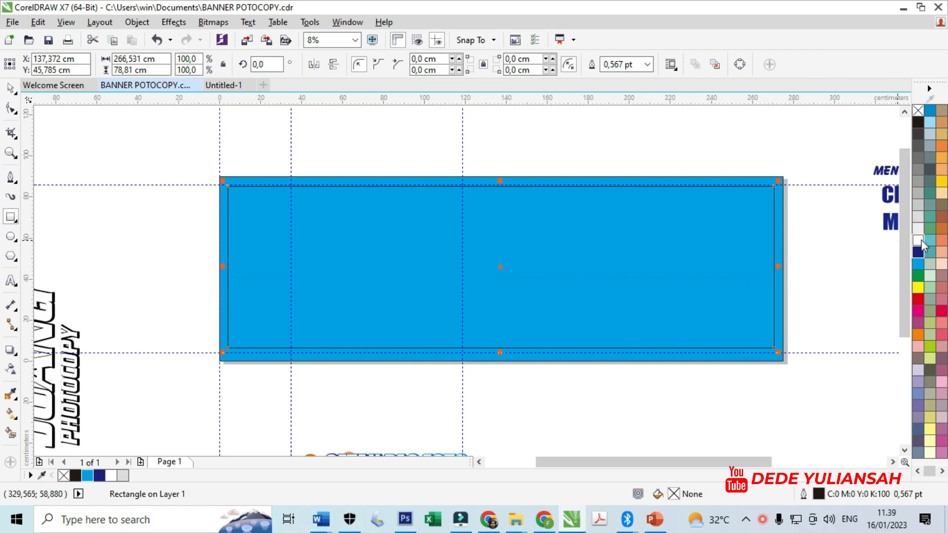
Step: Fill the inner rectangle with white, remove its outline and deselect it
{"action": "right_click", "coordinate": [919, 110]}
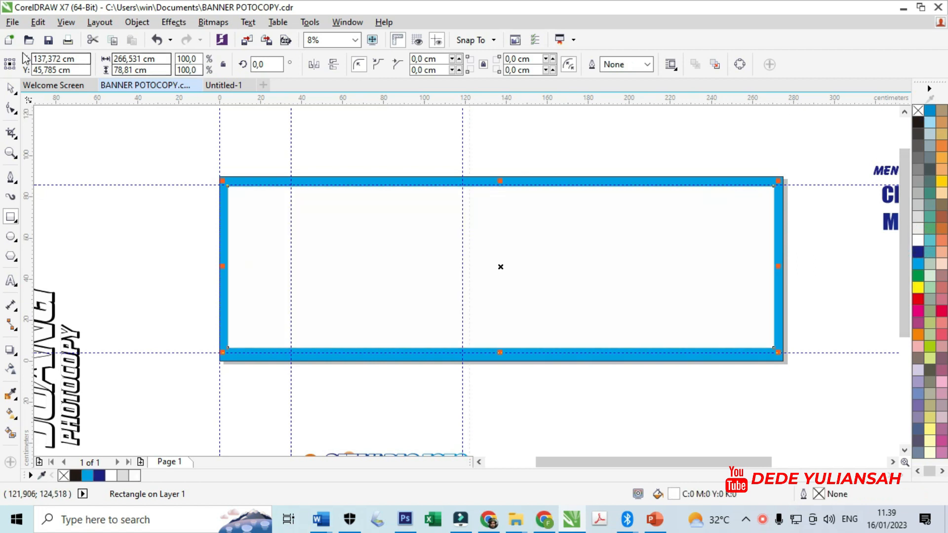
{"action": "left_click", "coordinate": [11, 88]}
{"action": "left_click", "coordinate": [180, 153]}
Step: Stretch the white rectangle's top edge up to the upper horizontal guideline, making it 80,25 cm high
{"action": "scroll", "coordinate": [468, 204], "scroll_direction": "up", "scroll_amount": 1}
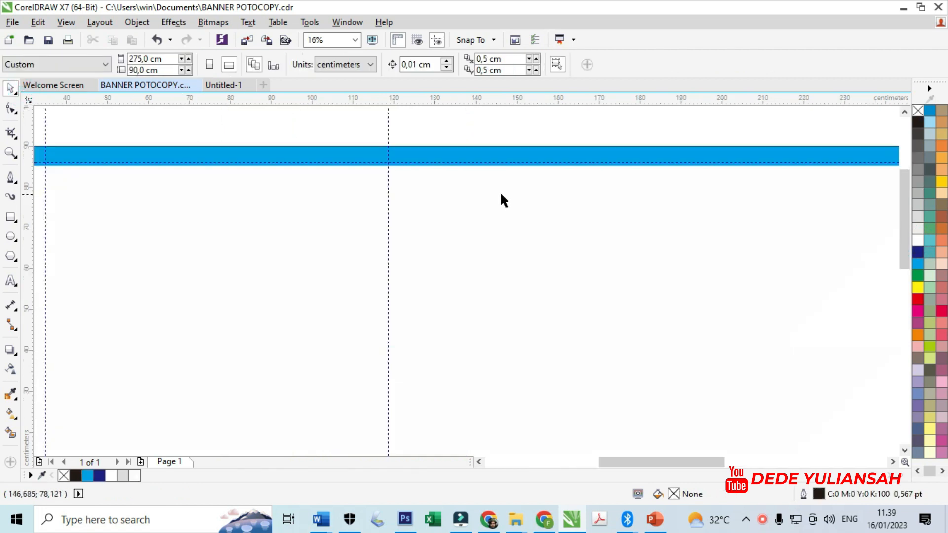
{"action": "left_click", "coordinate": [451, 210]}
{"action": "scroll", "coordinate": [439, 166], "scroll_direction": "up", "scroll_amount": 2}
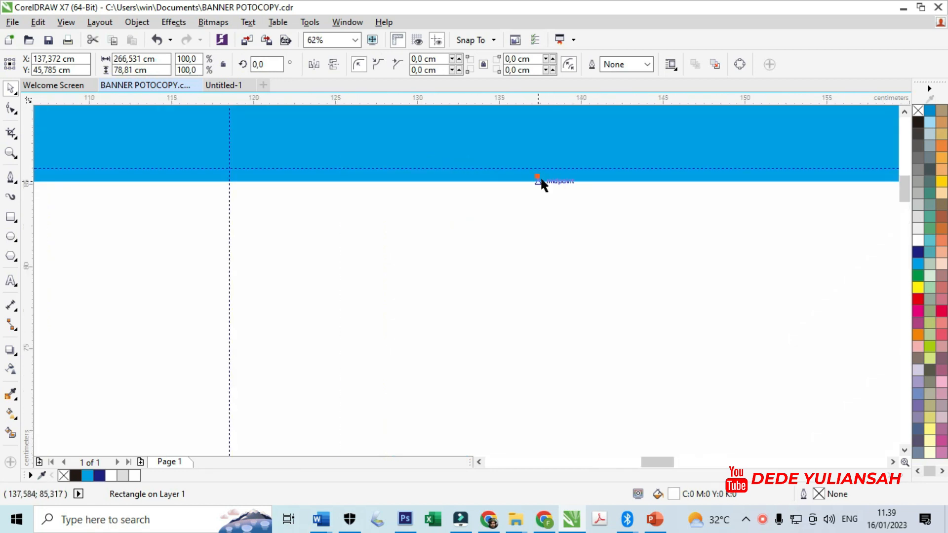
{"action": "left_click_drag", "start_coordinate": [540, 178], "coordinate": [538, 165]}
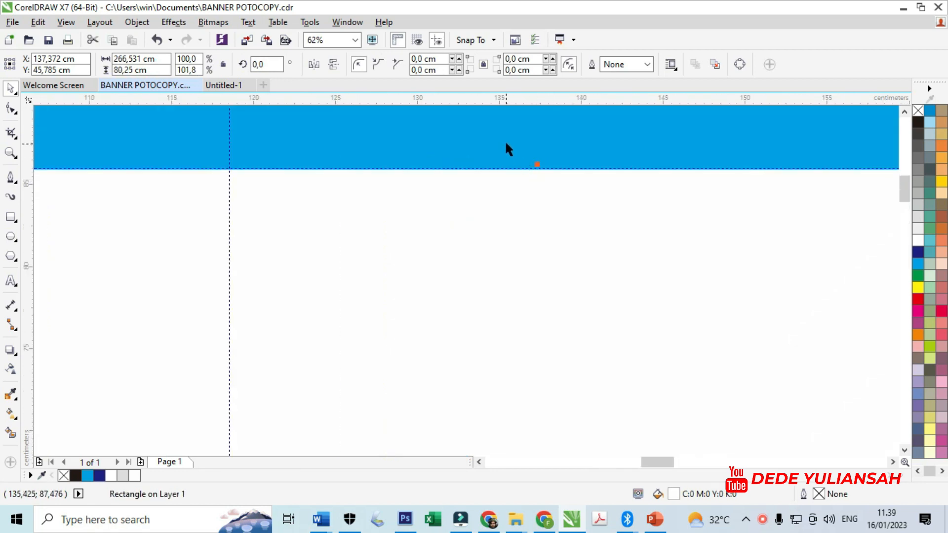
Step: Align the white rectangle's centre vertically with the blue background rectangle at Y 45,0 cm
{"action": "key", "text": "ctrl+a"}
{"action": "scroll", "coordinate": [504, 140], "scroll_direction": "down", "scroll_amount": 2}
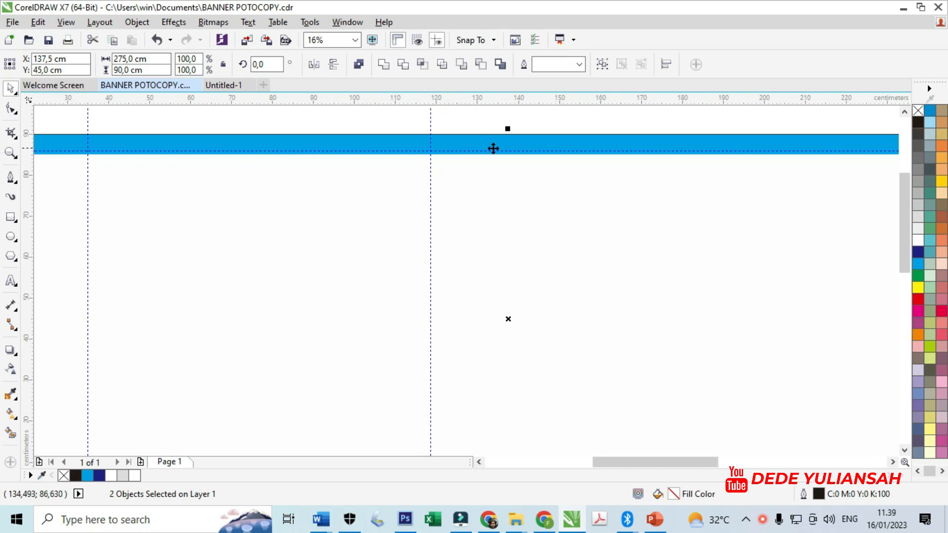
{"action": "left_click", "coordinate": [294, 110]}
{"action": "left_click", "coordinate": [485, 207]}
{"action": "scroll", "coordinate": [467, 177], "scroll_direction": "down", "scroll_amount": 2}
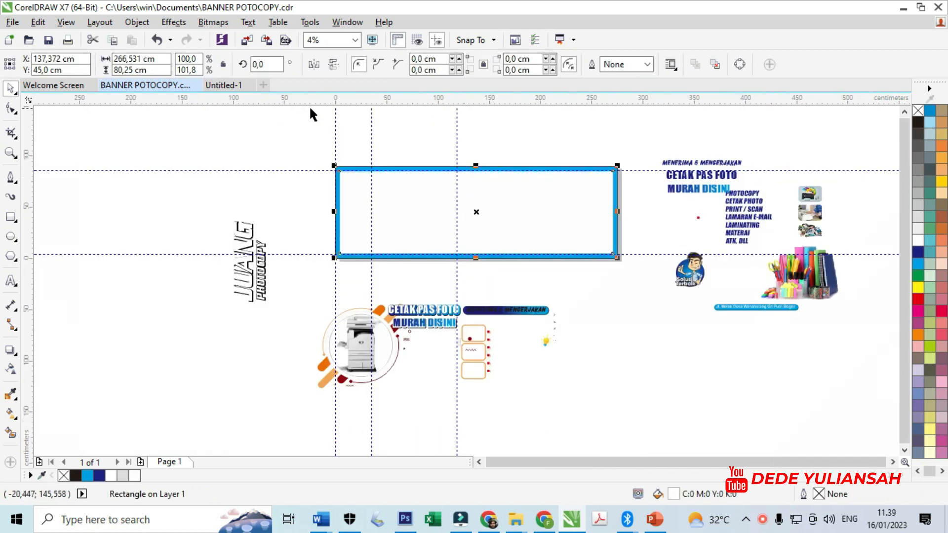
Step: Stretch the white rectangle evenly about its centre to a height of 81,904 cm so its top edge meets the upper guideline
{"action": "scroll", "coordinate": [480, 157], "scroll_direction": "up", "scroll_amount": 4}
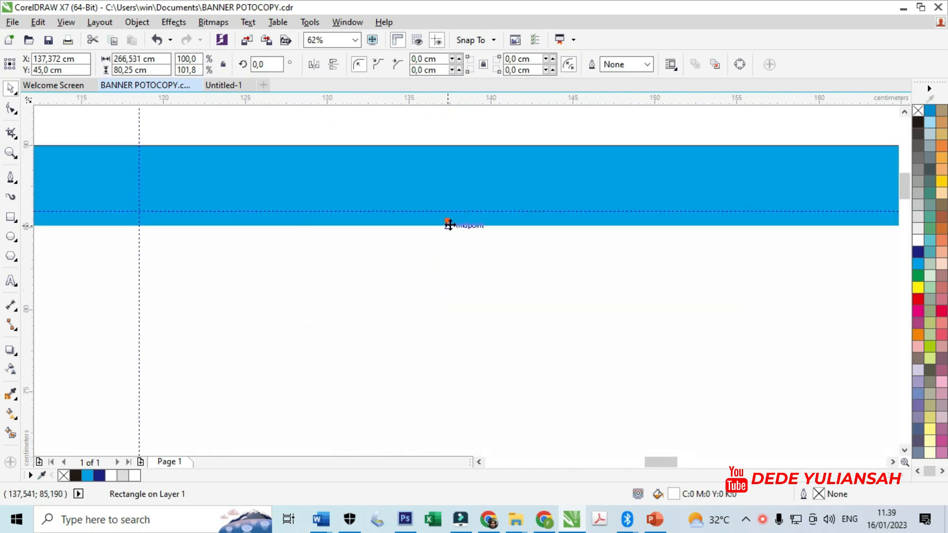
{"action": "left_click_drag", "start_coordinate": [449, 222], "coordinate": [444, 207]}
{"action": "scroll", "coordinate": [441, 208], "scroll_direction": "down", "scroll_amount": 4}
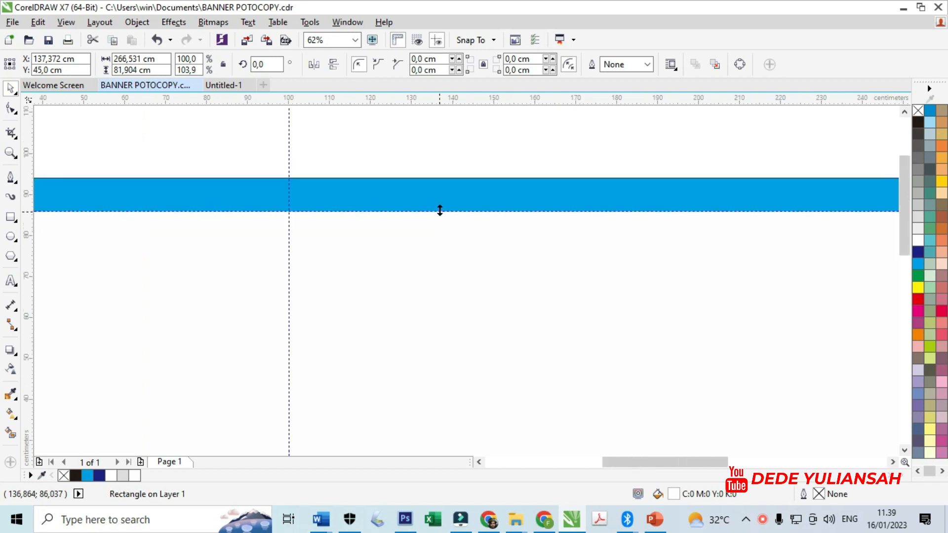
{"action": "left_click", "coordinate": [460, 139]}
{"action": "left_click", "coordinate": [456, 239]}
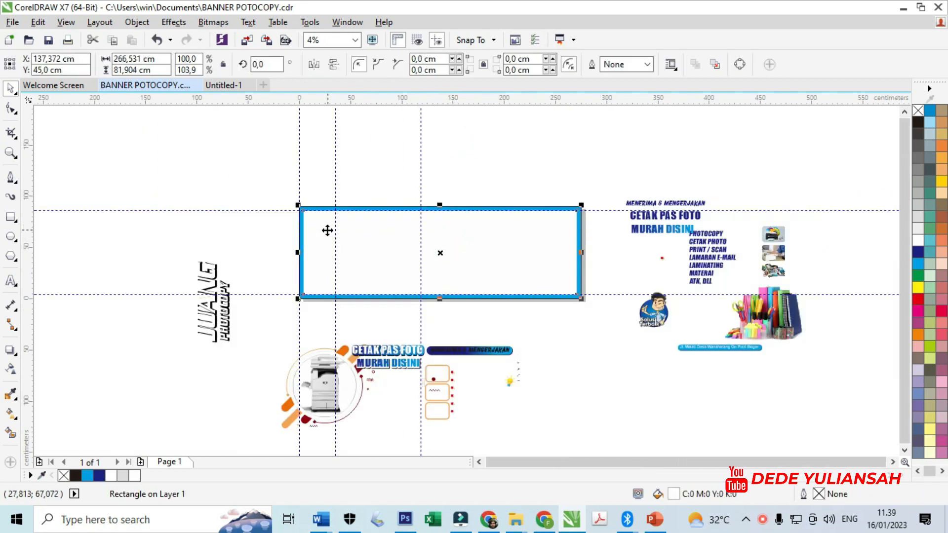
Step: Create a narrower copy of the white rectangle, 88,763 cm wide from its left edge, and fill the copy with cyan
{"action": "left_click", "coordinate": [213, 236]}
{"action": "left_click", "coordinate": [531, 261]}
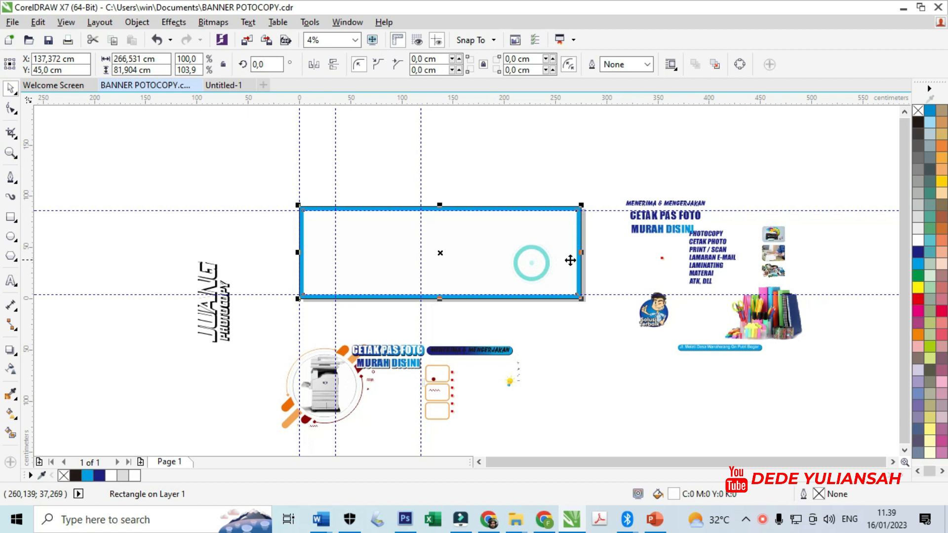
{"action": "left_click_drag", "start_coordinate": [578, 253], "coordinate": [333, 271]}
{"action": "key", "text": "ctrl+z"}
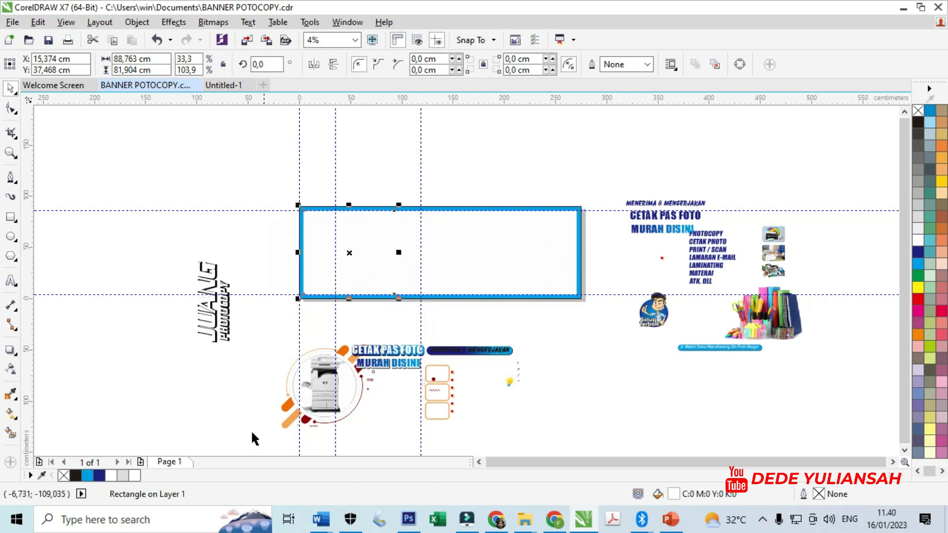
{"action": "left_click", "coordinate": [84, 477]}
{"action": "left_click", "coordinate": [140, 237]}
{"action": "left_click_drag", "start_coordinate": [372, 218], "coordinate": [472, 293]}
{"action": "key", "text": "ctrl+z"}
Step: Widen the cyan rectangle to 114,385 cm so its right edge meets the rightmost vertical guideline
{"action": "scroll", "coordinate": [377, 265], "scroll_direction": "up", "scroll_amount": 2}
{"action": "scroll", "coordinate": [450, 252], "scroll_direction": "up", "scroll_amount": 2}
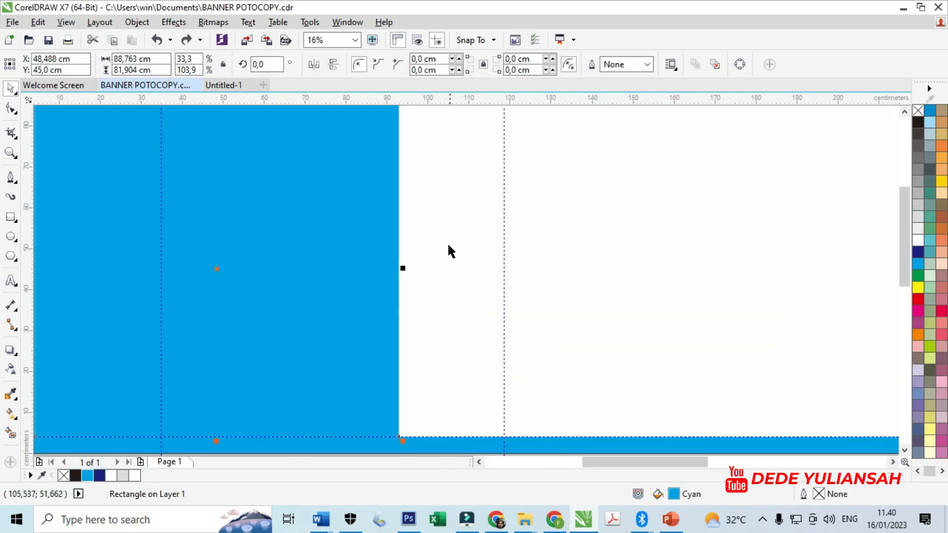
{"action": "scroll", "coordinate": [448, 250], "scroll_direction": "down", "scroll_amount": 2}
{"action": "mouse_move", "coordinate": [423, 267]}
{"action": "left_mouse_down"}
{"action": "mouse_move", "coordinate": [475, 276]}
{"action": "mouse_move", "coordinate": [473, 268]}
{"action": "mouse_move", "coordinate": [407, 267]}
{"action": "left_mouse_up"}
{"action": "scroll", "coordinate": [472, 267], "scroll_direction": "up", "scroll_amount": 3}
{"action": "scroll", "coordinate": [537, 250], "scroll_direction": "down", "scroll_amount": 3}
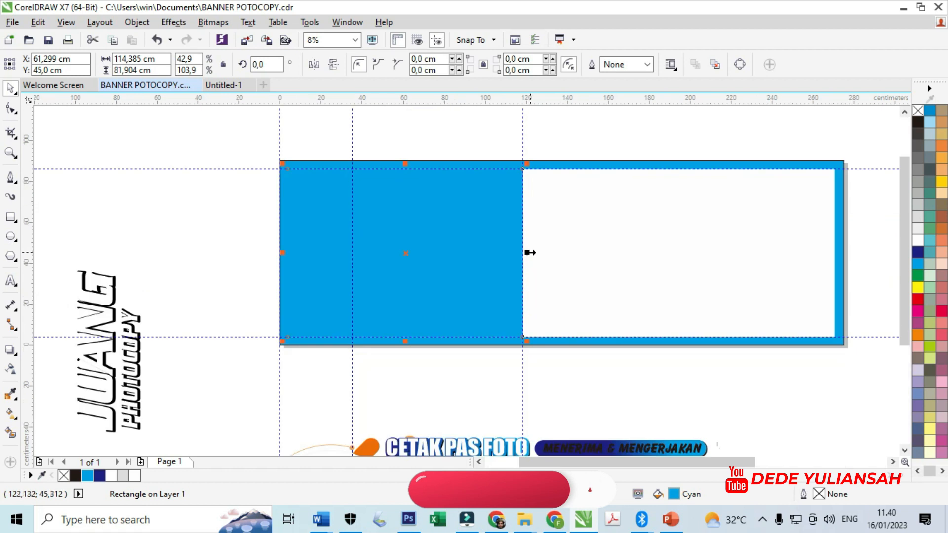
Step: Convert the cyan rectangle to curves, undoing the stray move that follows
{"action": "right_click", "coordinate": [466, 253]}
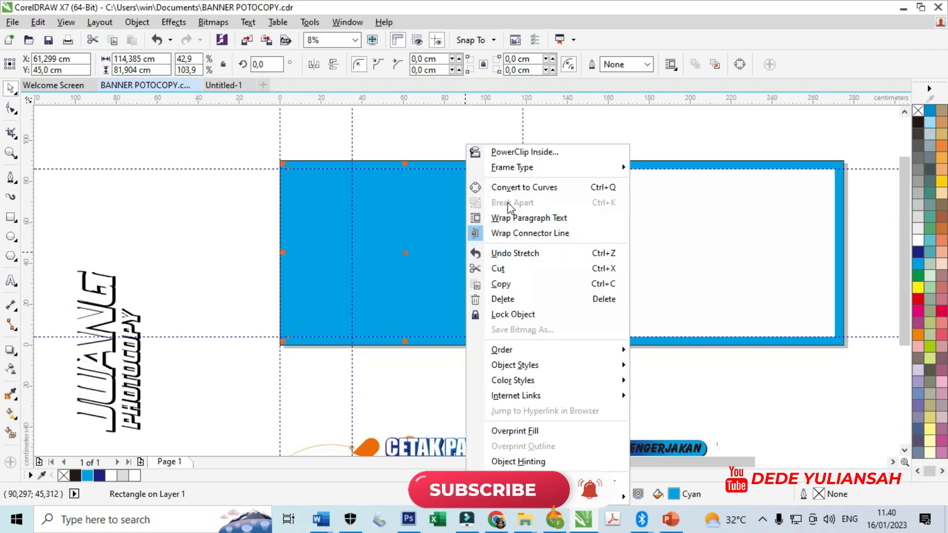
{"action": "left_click", "coordinate": [514, 190]}
{"action": "left_click_drag", "start_coordinate": [469, 206], "coordinate": [415, 265]}
{"action": "key", "text": "ctrl+z"}
Step: Move the cyan shape's lower-right node left to the middle vertical guideline so its right edge slants, and deselect the shape
{"action": "left_click", "coordinate": [11, 109]}
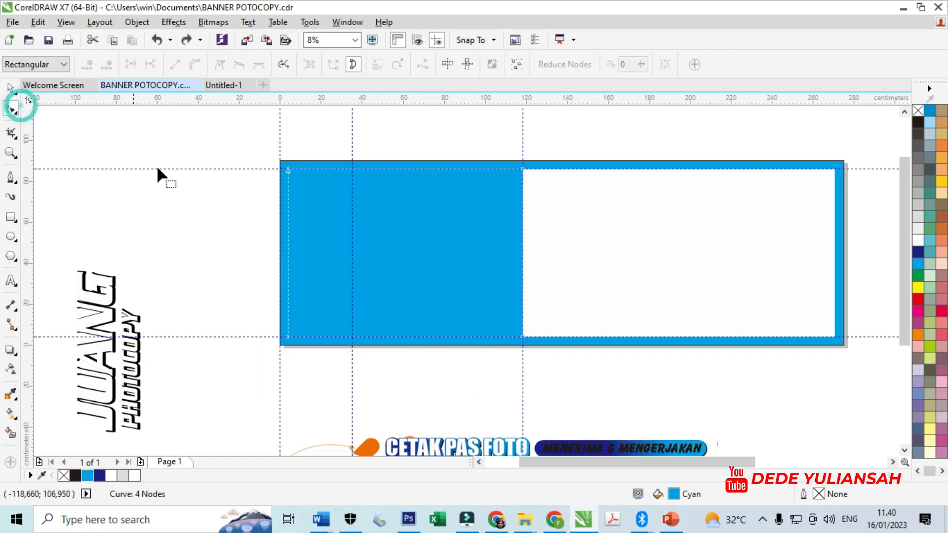
{"action": "left_click_drag", "start_coordinate": [524, 338], "coordinate": [353, 338]}
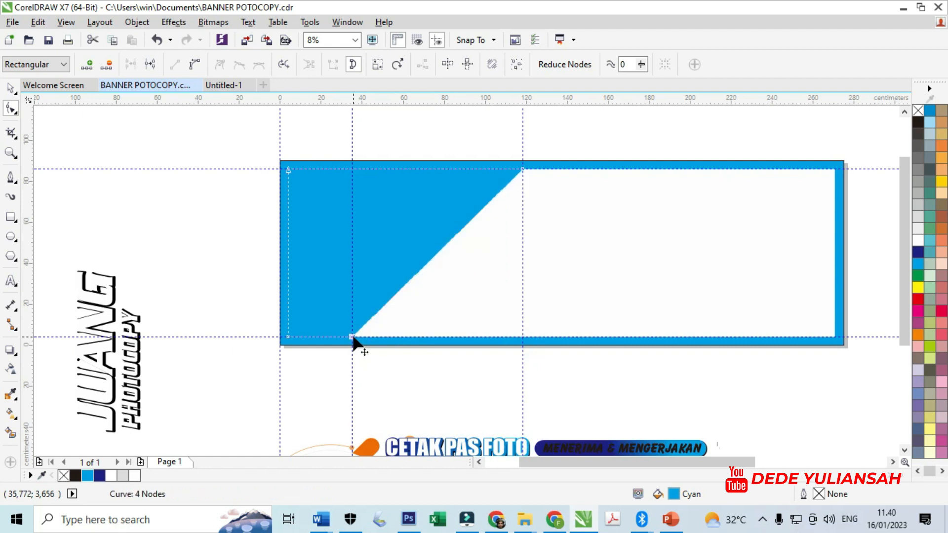
{"action": "scroll", "coordinate": [520, 170], "scroll_direction": "up", "scroll_amount": 2}
{"action": "scroll", "coordinate": [521, 170], "scroll_direction": "down", "scroll_amount": 2}
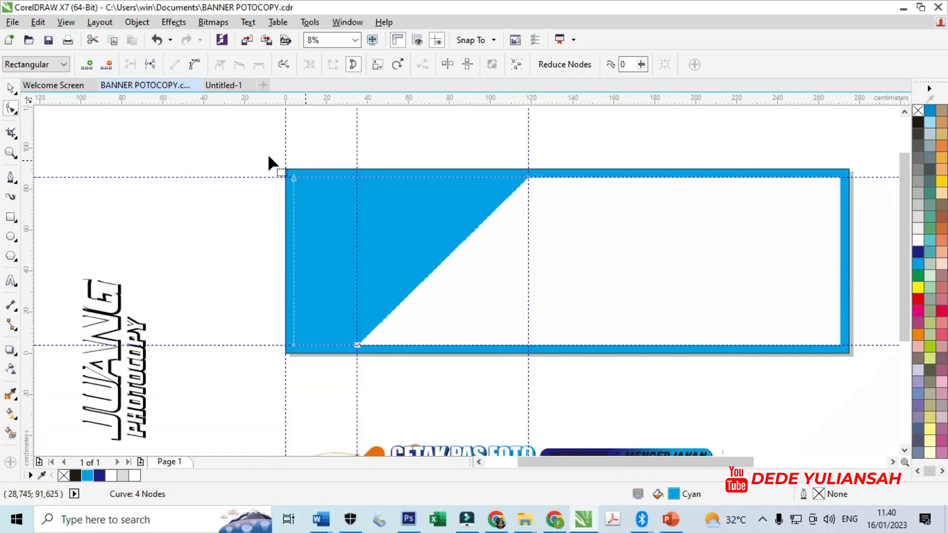
{"action": "left_click", "coordinate": [11, 89]}
{"action": "left_click", "coordinate": [112, 152]}
Step: Delete the three vertical and two horizontal guidelines around the banner
{"action": "scroll", "coordinate": [320, 186], "scroll_direction": "down", "scroll_amount": 1}
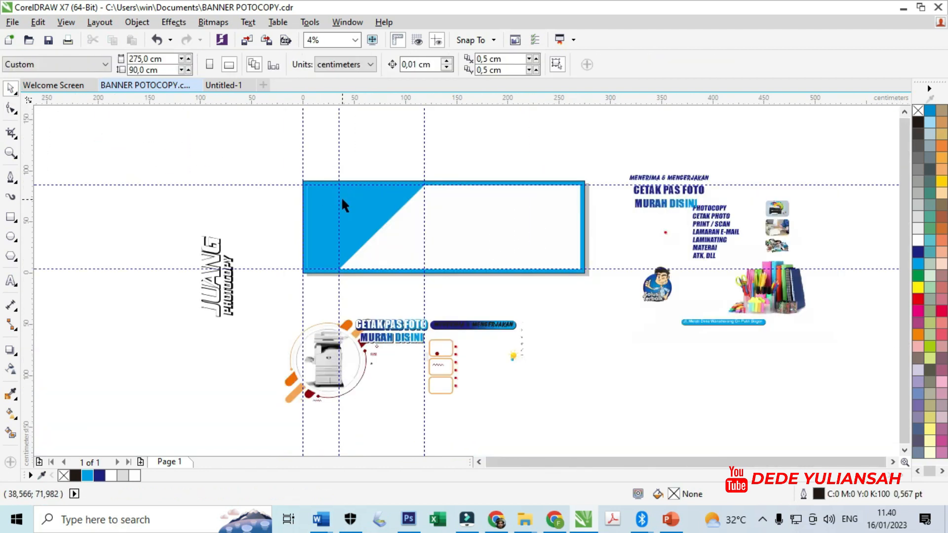
{"action": "scroll", "coordinate": [454, 198], "scroll_direction": "up", "scroll_amount": 1}
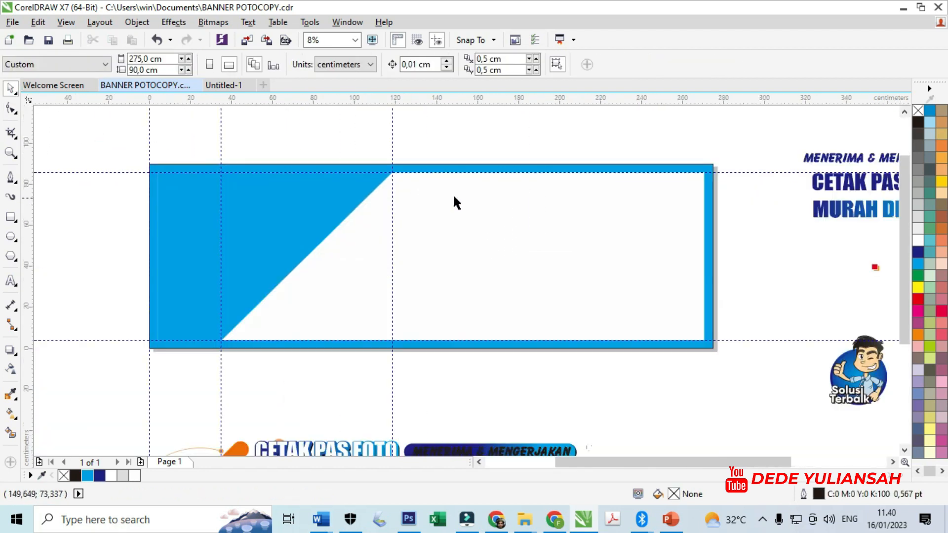
{"action": "left_click", "coordinate": [393, 133]}
{"action": "key", "text": "Delete"}
{"action": "left_click", "coordinate": [221, 131]}
{"action": "key", "text": "Delete"}
{"action": "left_click", "coordinate": [150, 131]}
{"action": "key", "text": "Delete"}
{"action": "left_click", "coordinate": [127, 173]}
{"action": "key", "text": "Delete"}
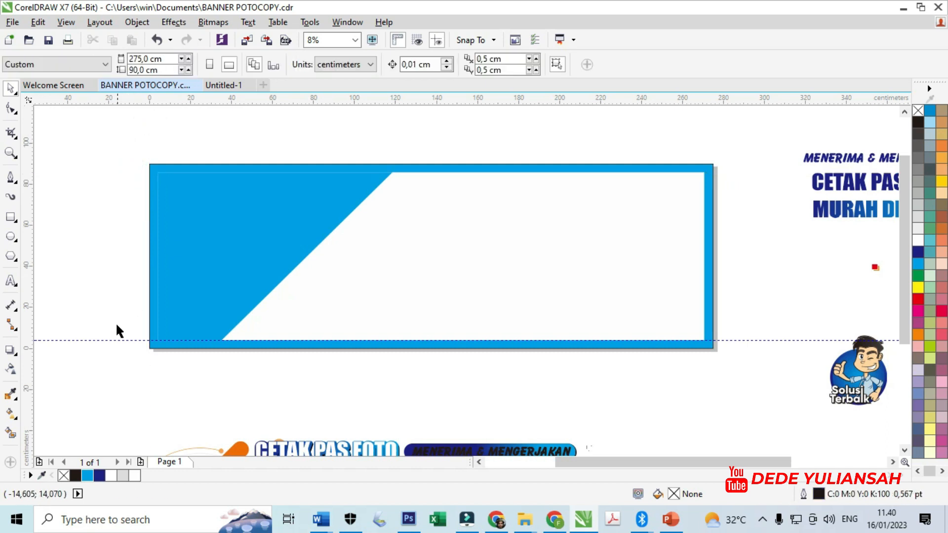
{"action": "left_click", "coordinate": [119, 340]}
{"action": "key", "text": "Delete"}
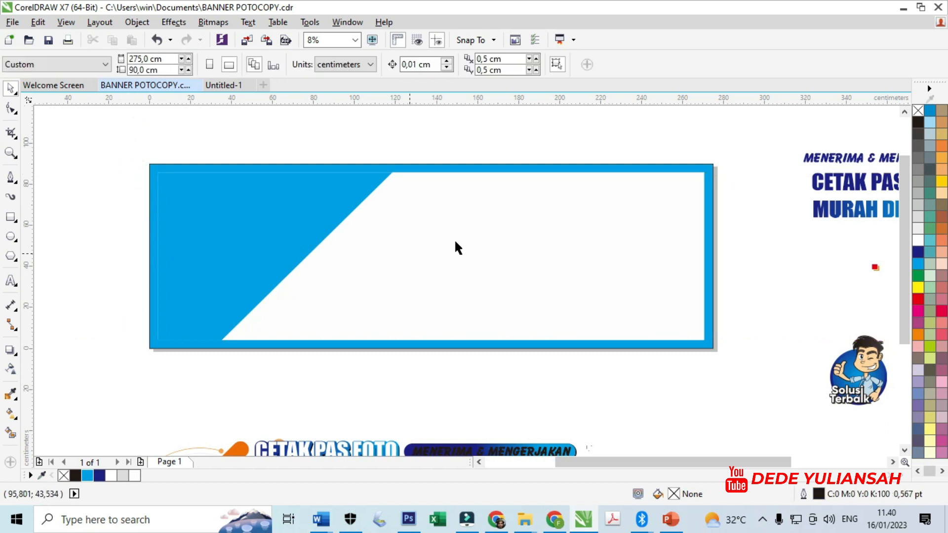
Step: Move the whole photocopier artwork from below the page onto the banner's left half, centred at X 75,873 cm, Y 45,0 cm
{"action": "scroll", "coordinate": [475, 242], "scroll_direction": "down", "scroll_amount": 2}
{"action": "scroll", "coordinate": [382, 346], "scroll_direction": "up", "scroll_amount": 2}
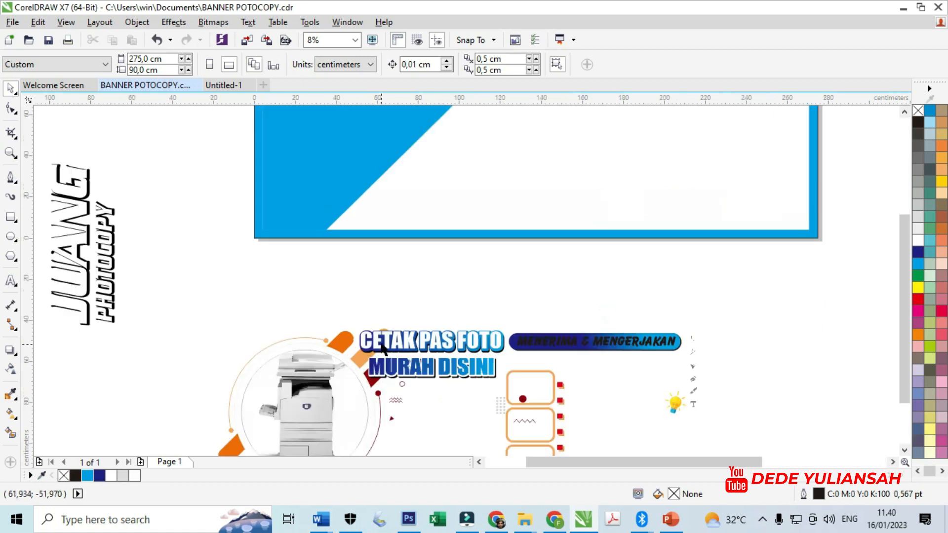
{"action": "scroll", "coordinate": [416, 312], "scroll_direction": "down", "scroll_amount": 2}
{"action": "left_click_drag", "start_coordinate": [275, 303], "coordinate": [433, 441]}
{"action": "left_click_drag", "start_coordinate": [361, 377], "coordinate": [440, 215]}
{"action": "scroll", "coordinate": [417, 210], "scroll_direction": "up", "scroll_amount": 3}
{"action": "scroll", "coordinate": [405, 214], "scroll_direction": "down", "scroll_amount": 1}
{"action": "scroll", "coordinate": [425, 210], "scroll_direction": "up", "scroll_amount": 1}
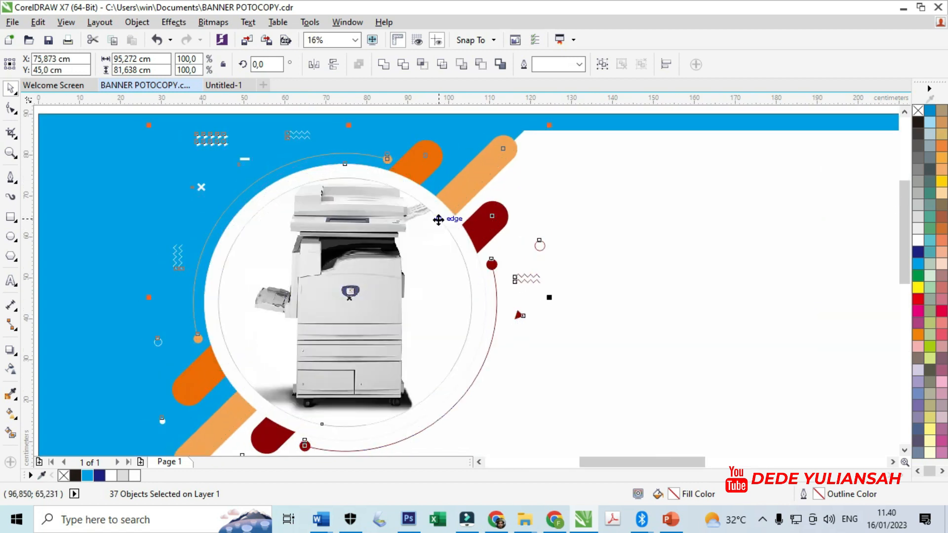
{"action": "scroll", "coordinate": [429, 221], "scroll_direction": "down", "scroll_amount": 1}
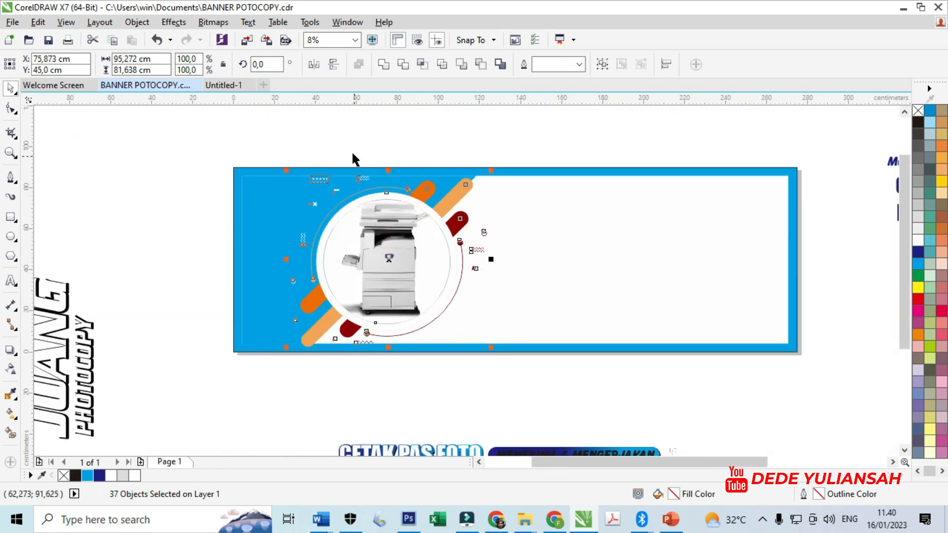
Step: Shift the photocopier artwork slightly down to Y 43,812 cm
{"action": "scroll", "coordinate": [366, 197], "scroll_direction": "up", "scroll_amount": 2}
{"action": "left_click_drag", "start_coordinate": [416, 229], "coordinate": [412, 239]}
{"action": "scroll", "coordinate": [410, 235], "scroll_direction": "down", "scroll_amount": 1}
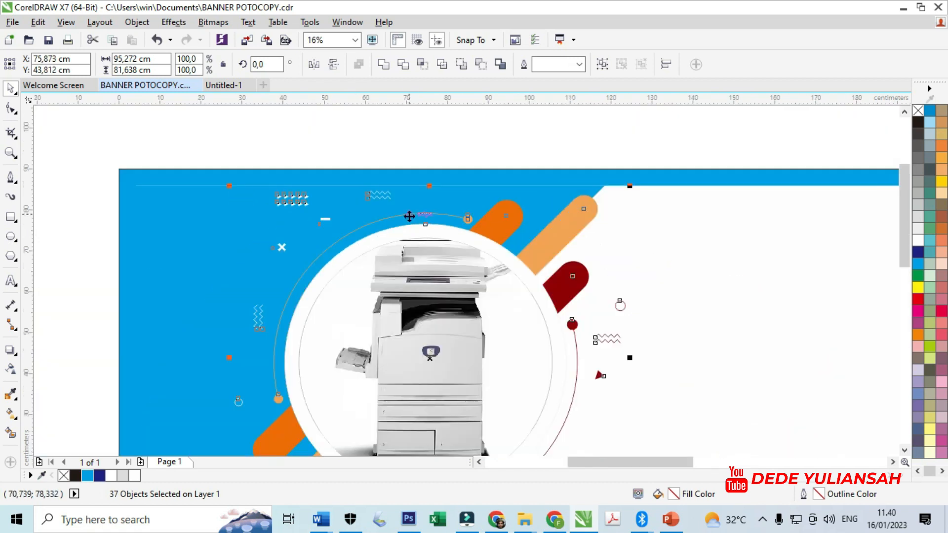
{"action": "scroll", "coordinate": [410, 216], "scroll_direction": "down", "scroll_amount": 1}
{"action": "scroll", "coordinate": [385, 349], "scroll_direction": "up", "scroll_amount": 1}
{"action": "scroll", "coordinate": [391, 334], "scroll_direction": "down", "scroll_amount": 1}
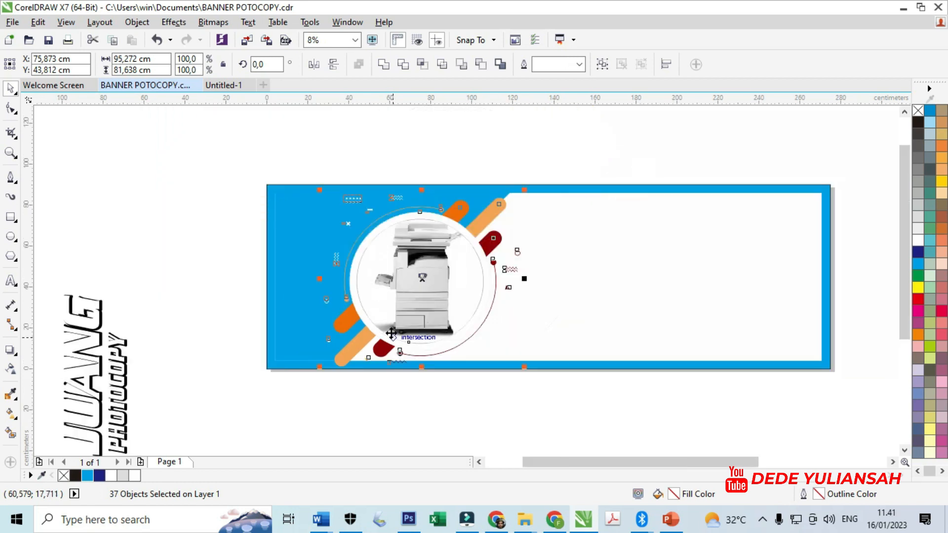
Step: Shrink the light orange diagonal stripe behind the photocopier circle from its upper and lower ends, and deselect it
{"action": "left_click", "coordinate": [397, 402]}
{"action": "left_click", "coordinate": [361, 352]}
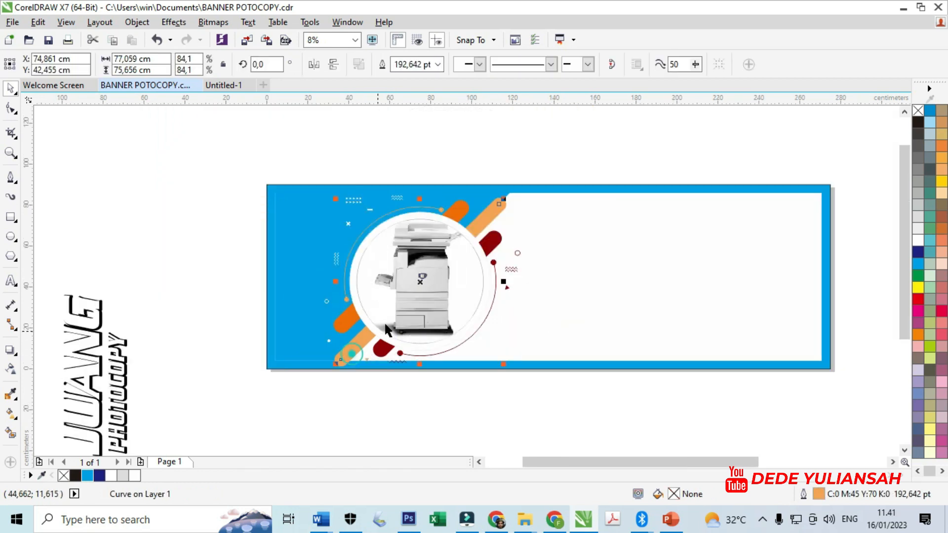
{"action": "scroll", "coordinate": [516, 195], "scroll_direction": "up", "scroll_amount": 1}
{"action": "left_click_drag", "start_coordinate": [479, 194], "coordinate": [462, 213]}
{"action": "scroll", "coordinate": [453, 211], "scroll_direction": "down", "scroll_amount": 1}
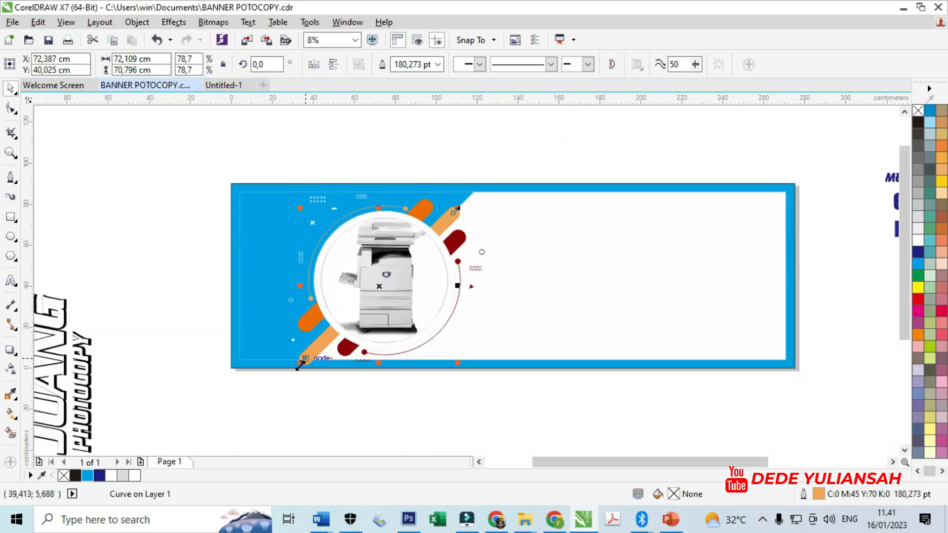
{"action": "scroll", "coordinate": [315, 354], "scroll_direction": "up", "scroll_amount": 1}
{"action": "mouse_move", "coordinate": [317, 348]}
{"action": "left_mouse_down"}
{"action": "mouse_move", "coordinate": [318, 333]}
{"action": "mouse_move", "coordinate": [328, 339]}
{"action": "left_mouse_up"}
{"action": "scroll", "coordinate": [352, 384], "scroll_direction": "down", "scroll_amount": 1}
{"action": "left_click", "coordinate": [436, 399]}
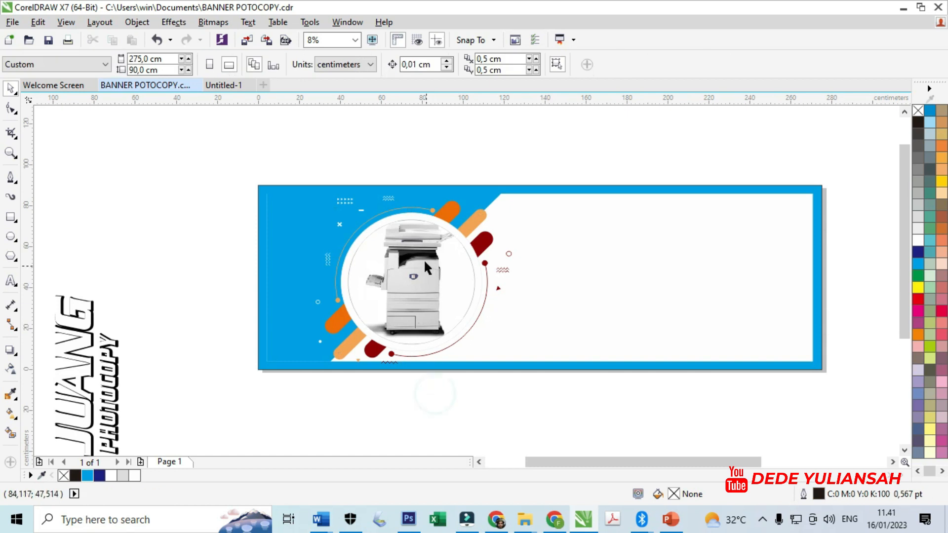
Step: Move the vertical JUANG PHOTOCOPY lettering closer to the banner's left side, centred at X -37,212 cm, Y 33,314 cm
{"action": "scroll", "coordinate": [328, 209], "scroll_direction": "down", "scroll_amount": 1}
{"action": "scroll", "coordinate": [392, 222], "scroll_direction": "up", "scroll_amount": 1}
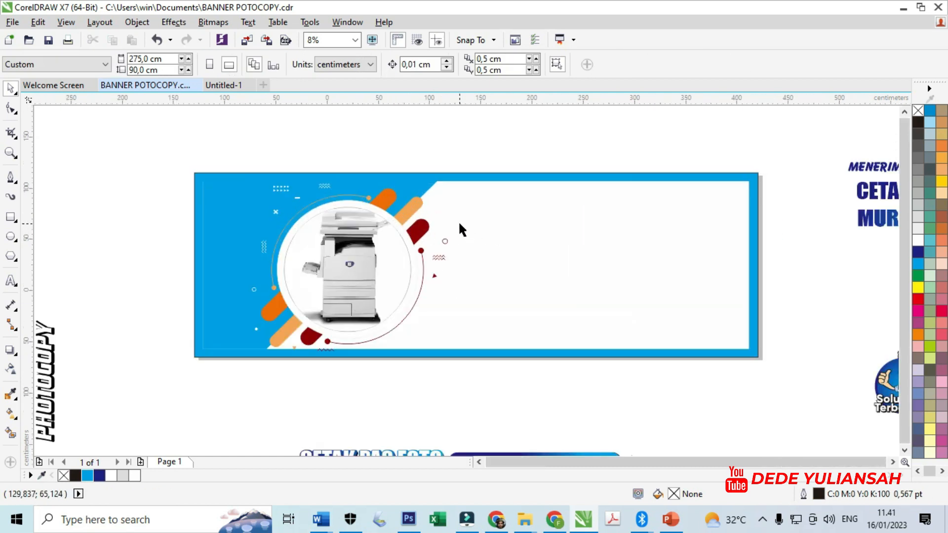
{"action": "scroll", "coordinate": [459, 227], "scroll_direction": "down", "scroll_amount": 1}
{"action": "left_click_drag", "start_coordinate": [149, 216], "coordinate": [316, 398]}
{"action": "scroll", "coordinate": [241, 283], "scroll_direction": "up", "scroll_amount": 1}
{"action": "left_click_drag", "start_coordinate": [242, 283], "coordinate": [344, 212]}
{"action": "scroll", "coordinate": [346, 218], "scroll_direction": "down", "scroll_amount": 1}
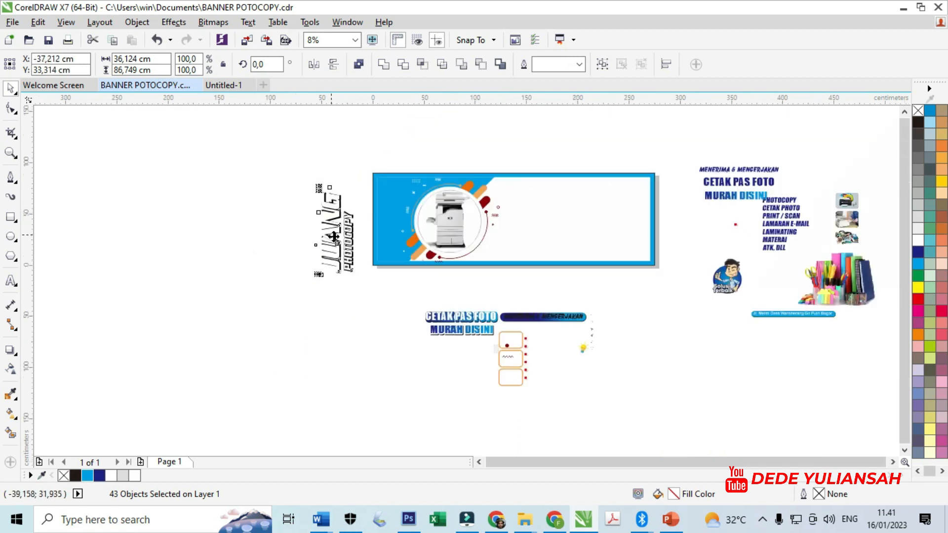
Step: Select all photocopier artwork on the banner and shift it right to X 83,28 cm
{"action": "left_click_drag", "start_coordinate": [387, 151], "coordinate": [500, 274]}
{"action": "scroll", "coordinate": [499, 248], "scroll_direction": "up", "scroll_amount": 2}
{"action": "left_click_drag", "start_coordinate": [469, 225], "coordinate": [499, 220]}
{"action": "scroll", "coordinate": [499, 221], "scroll_direction": "down", "scroll_amount": 1}
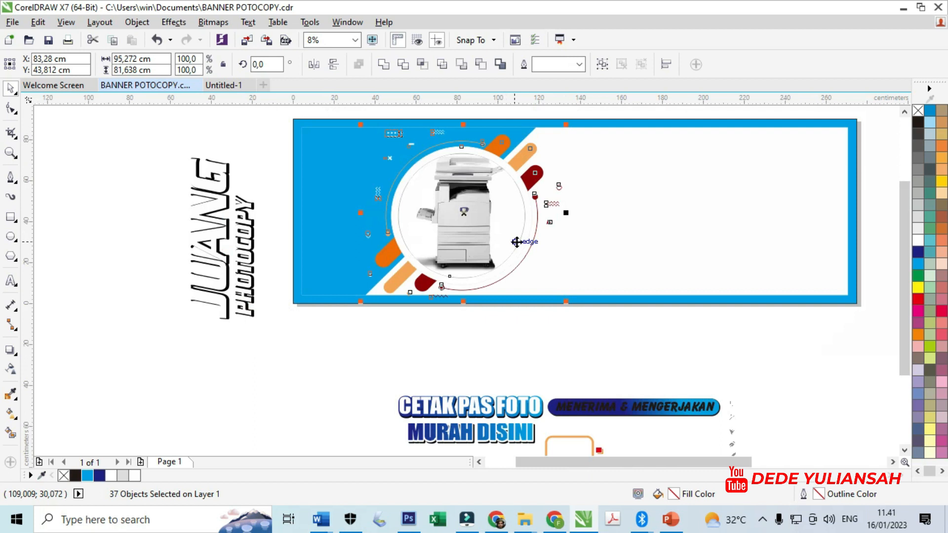
Step: Group the vertical JUANG PHOTOCOPY lettering and move it onto the banner's cyan left part, centred at X 25,941 cm, Y 45,0 cm
{"action": "left_click_drag", "start_coordinate": [104, 121], "coordinate": [262, 320]}
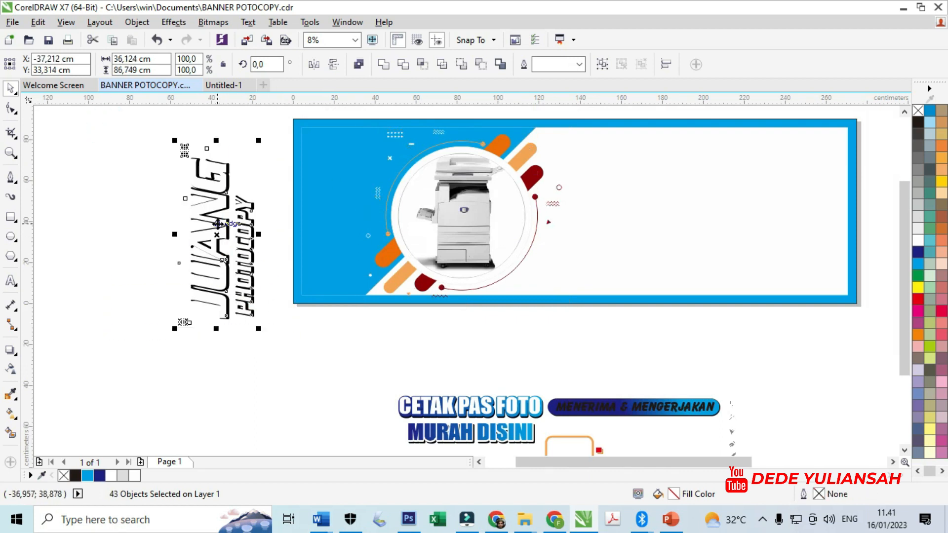
{"action": "key", "text": "ctrl+g"}
{"action": "left_click_drag", "start_coordinate": [230, 230], "coordinate": [344, 203]}
{"action": "scroll", "coordinate": [312, 231], "scroll_direction": "down", "scroll_amount": 1}
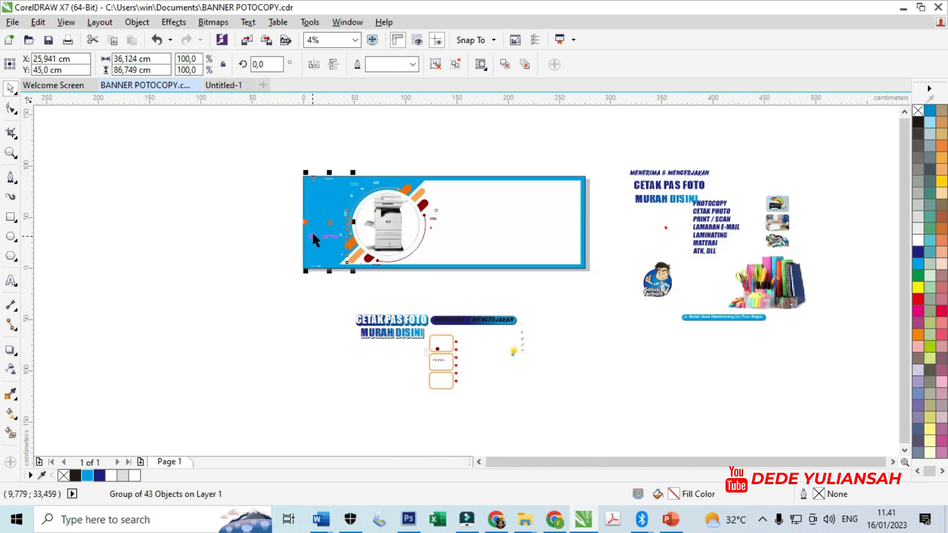
{"action": "scroll", "coordinate": [326, 179], "scroll_direction": "up", "scroll_amount": 1}
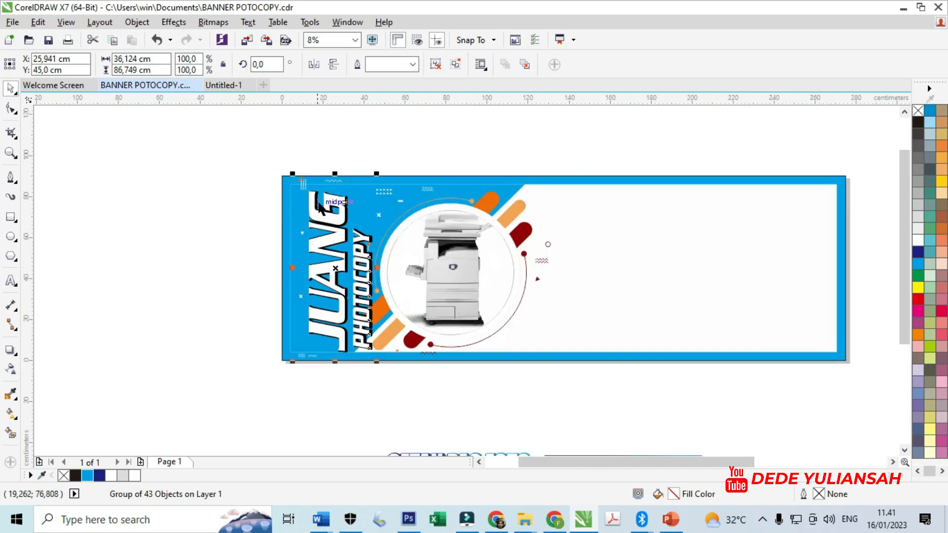
Step: Shift the grouped vertical JUANG PHOTOCOPY lettering left, centring it at X 19,401 cm, Y 45,0 cm, and deselect it
{"action": "scroll", "coordinate": [324, 207], "scroll_direction": "up", "scroll_amount": 1}
{"action": "left_click_drag", "start_coordinate": [306, 200], "coordinate": [273, 196]}
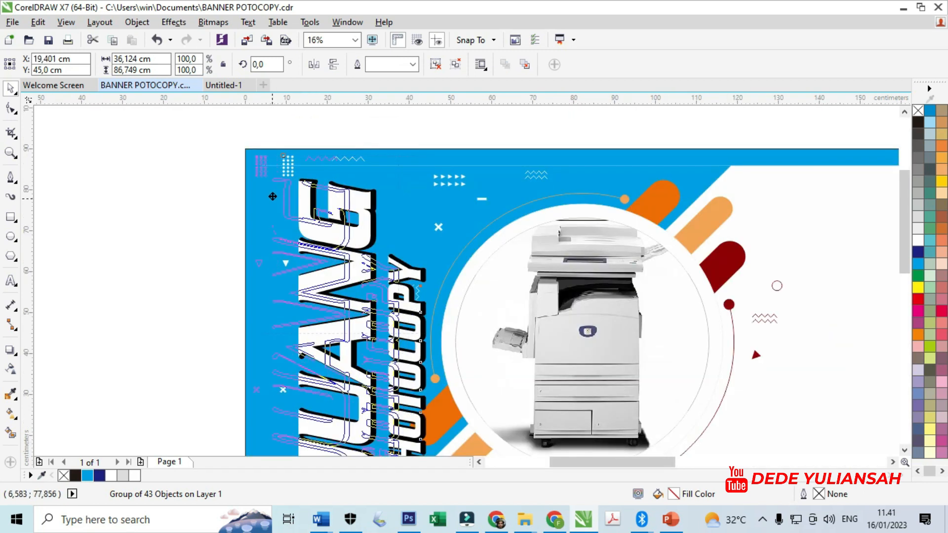
{"action": "scroll", "coordinate": [323, 186], "scroll_direction": "down", "scroll_amount": 1}
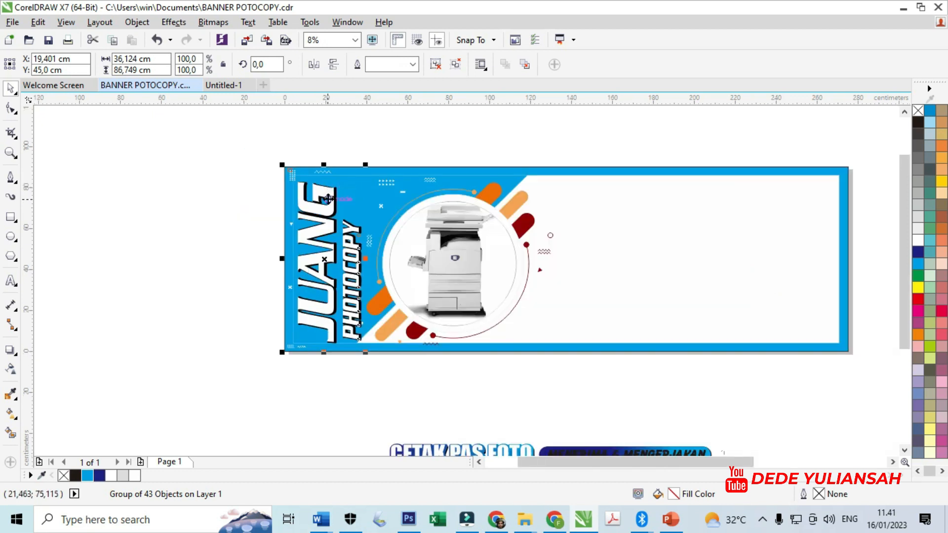
{"action": "left_click", "coordinate": [168, 217]}
{"action": "scroll", "coordinate": [393, 245], "scroll_direction": "down", "scroll_amount": 1}
{"action": "scroll", "coordinate": [387, 237], "scroll_direction": "up", "scroll_amount": 1}
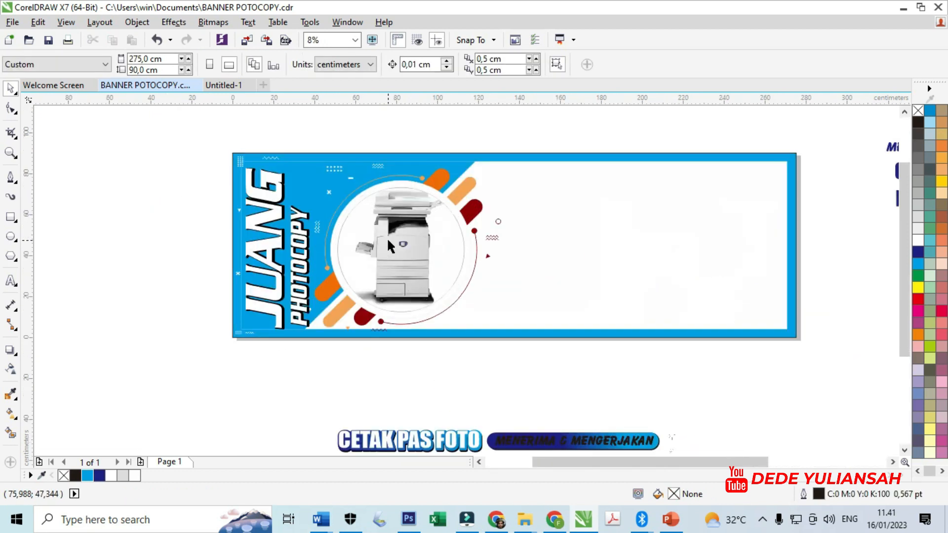
{"action": "left_click", "coordinate": [387, 236]}
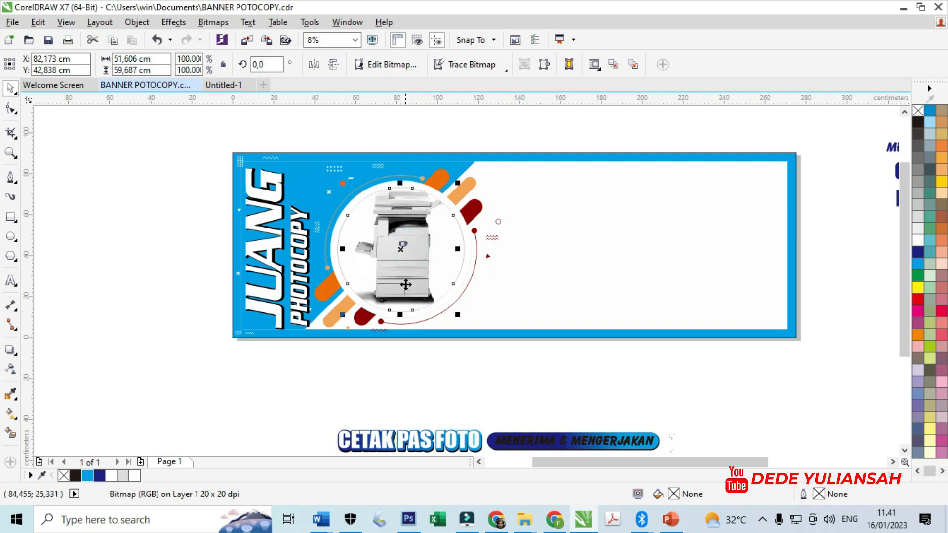
{"action": "scroll", "coordinate": [402, 262], "scroll_direction": "down", "scroll_amount": 1}
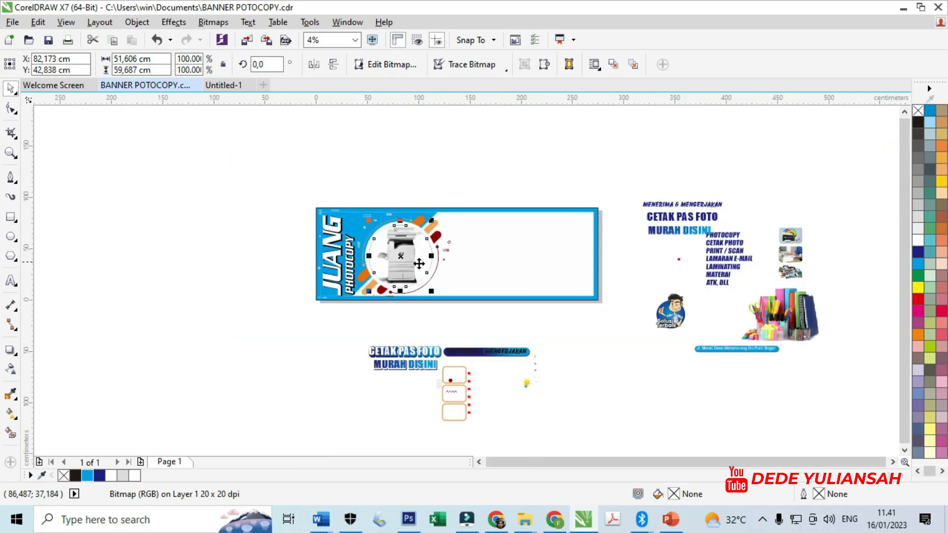
{"action": "left_click", "coordinate": [603, 368]}
{"action": "scroll", "coordinate": [559, 354], "scroll_direction": "up", "scroll_amount": 1}
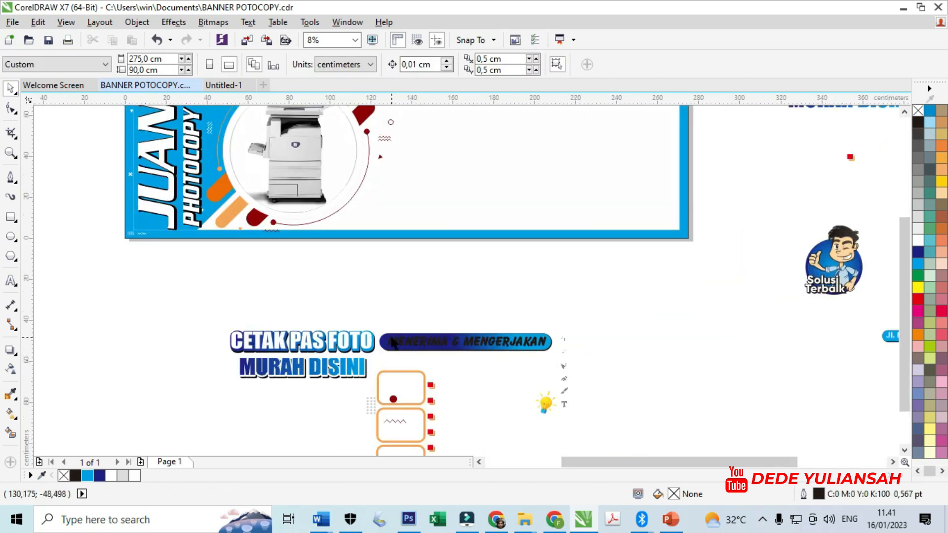
{"action": "scroll", "coordinate": [399, 342], "scroll_direction": "down", "scroll_amount": 1}
{"action": "left_click", "coordinate": [603, 336]}
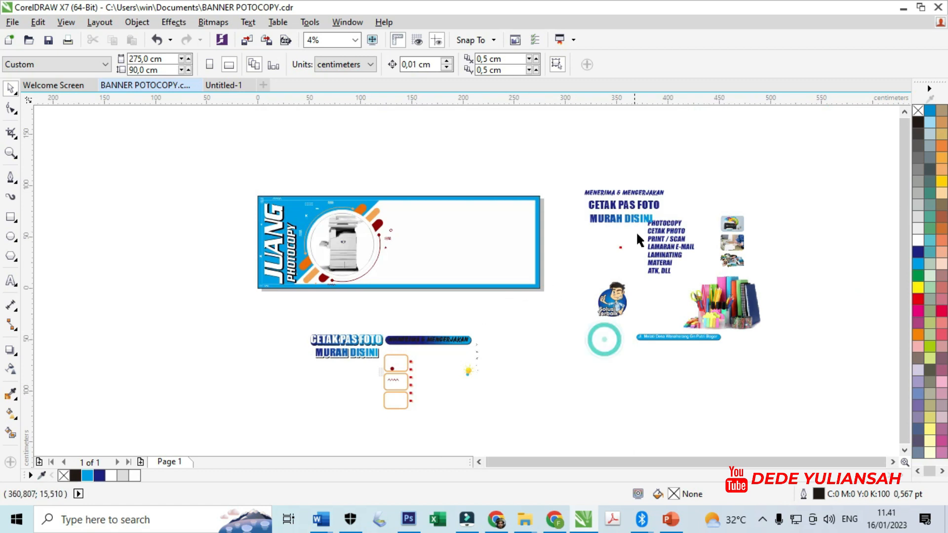
{"action": "scroll", "coordinate": [592, 183], "scroll_direction": "up", "scroll_amount": 1}
{"action": "scroll", "coordinate": [521, 212], "scroll_direction": "down", "scroll_amount": 1}
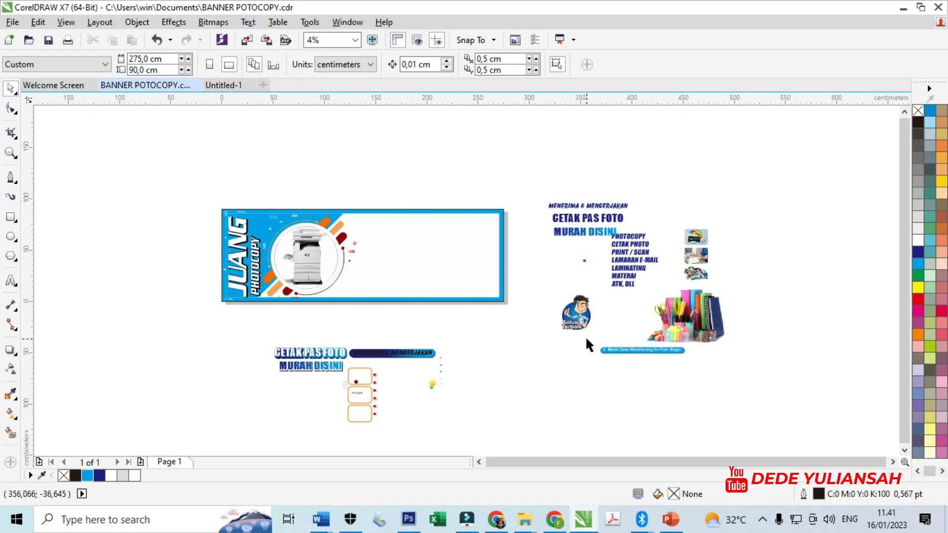
Step: Delete the black lettering on the blue gradient pill and place the pill with its shadow in the banner's upper right area
{"action": "left_click_drag", "start_coordinate": [365, 353], "coordinate": [446, 337]}
{"action": "key", "text": "Delete"}
{"action": "left_click_drag", "start_coordinate": [343, 329], "coordinate": [474, 219]}
{"action": "scroll", "coordinate": [473, 212], "scroll_direction": "up", "scroll_amount": 2}
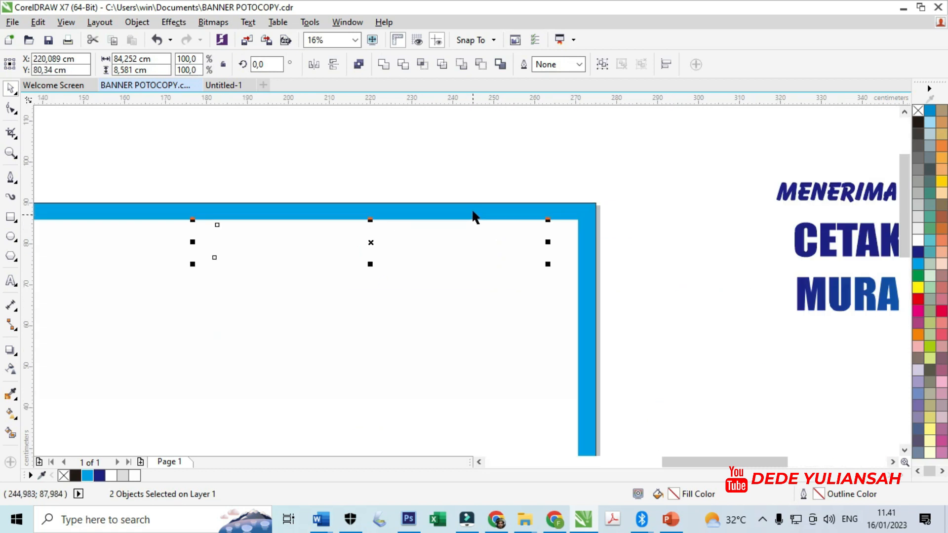
{"action": "left_click_drag", "start_coordinate": [419, 234], "coordinate": [392, 251]}
Step: Place the MENERIMA & MENGERJAKAN text on the gradient pill at X 212,813 cm, Y 76,613 cm and fill it white
{"action": "scroll", "coordinate": [375, 239], "scroll_direction": "down", "scroll_amount": 1}
{"action": "left_click_drag", "start_coordinate": [542, 178], "coordinate": [412, 254]}
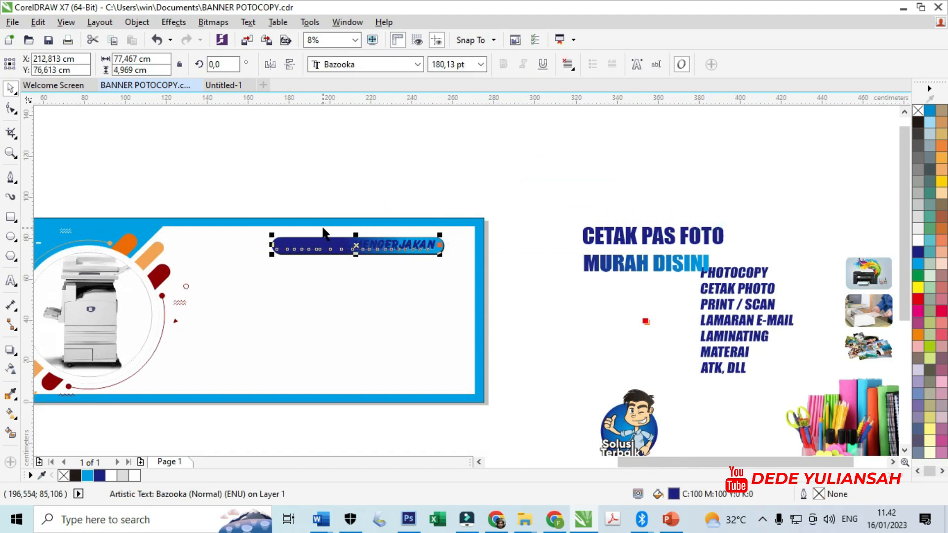
{"action": "key", "text": "shift+F2"}
{"action": "scroll", "coordinate": [538, 264], "scroll_direction": "down", "scroll_amount": 3}
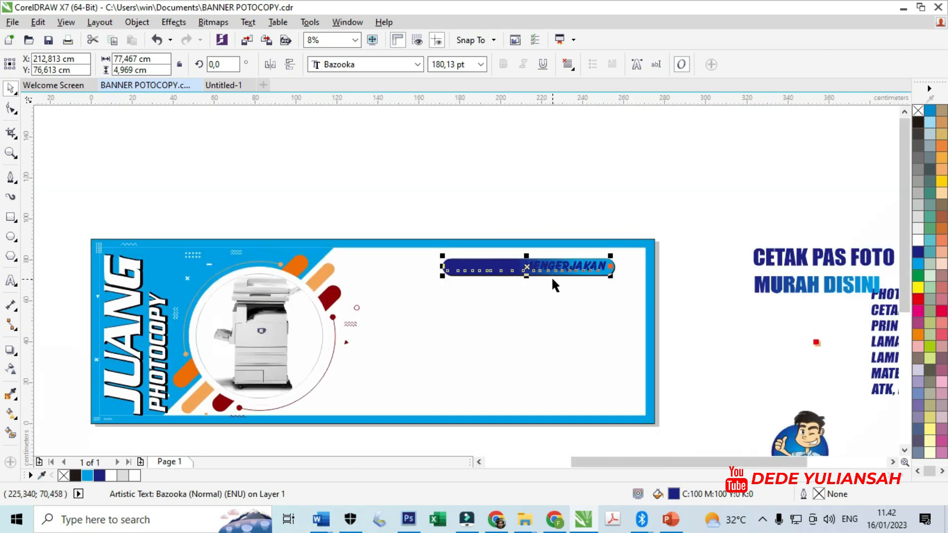
{"action": "left_click", "coordinate": [919, 241]}
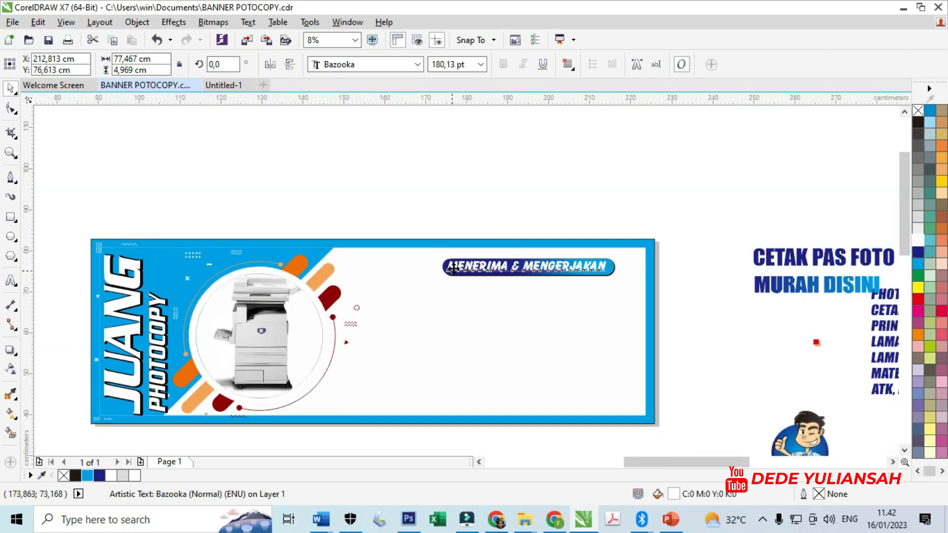
{"action": "scroll", "coordinate": [441, 269], "scroll_direction": "up", "scroll_amount": 4}
{"action": "scroll", "coordinate": [441, 285], "scroll_direction": "down", "scroll_amount": 3}
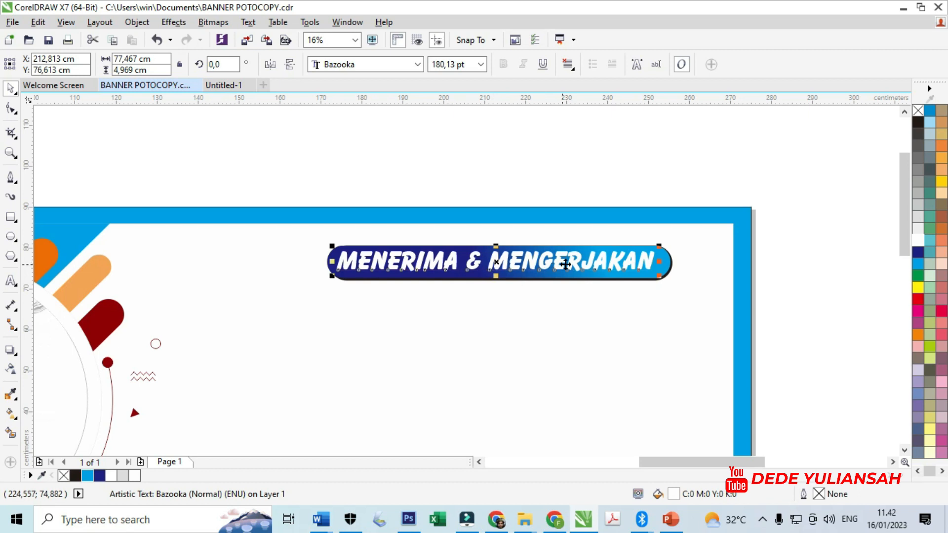
Step: Shrink the MENERIMA & MENGERJAKAN text to 178,646 pt and position it on the pill at X 213,412 cm, Y 76,613 cm
{"action": "key", "text": "shift+F2"}
{"action": "left_click_drag", "start_coordinate": [749, 284], "coordinate": [746, 284]}
{"action": "scroll", "coordinate": [667, 258], "scroll_direction": "up", "scroll_amount": 2}
{"action": "left_click_drag", "start_coordinate": [664, 261], "coordinate": [676, 259]}
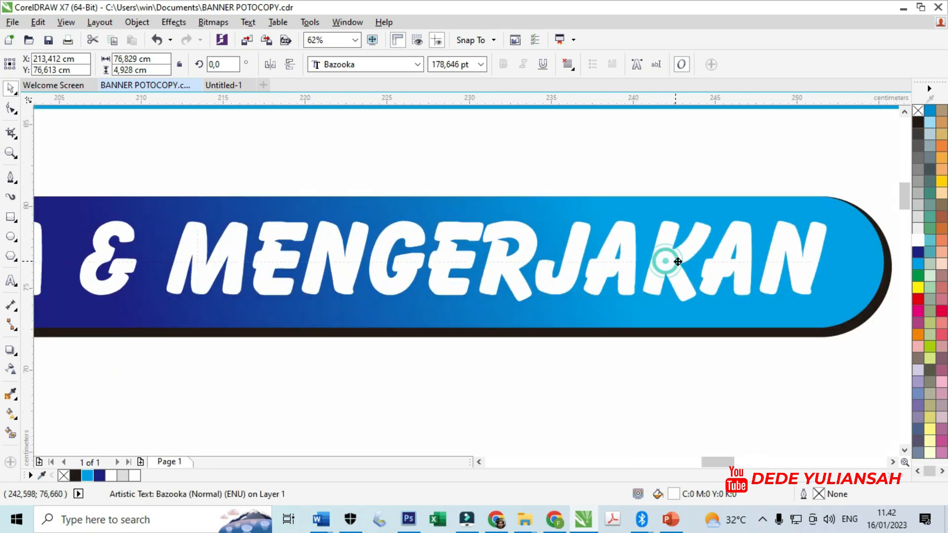
Step: Duplicate the MENERIMA & MENGERJAKAN text down and to the right, at X 214,682 cm, Y 75,942 cm, and fill the copy black
{"action": "scroll", "coordinate": [627, 263], "scroll_direction": "down", "scroll_amount": 3}
{"action": "scroll", "coordinate": [416, 266], "scroll_direction": "up", "scroll_amount": 5}
{"action": "left_click_drag", "start_coordinate": [341, 281], "coordinate": [317, 323]}
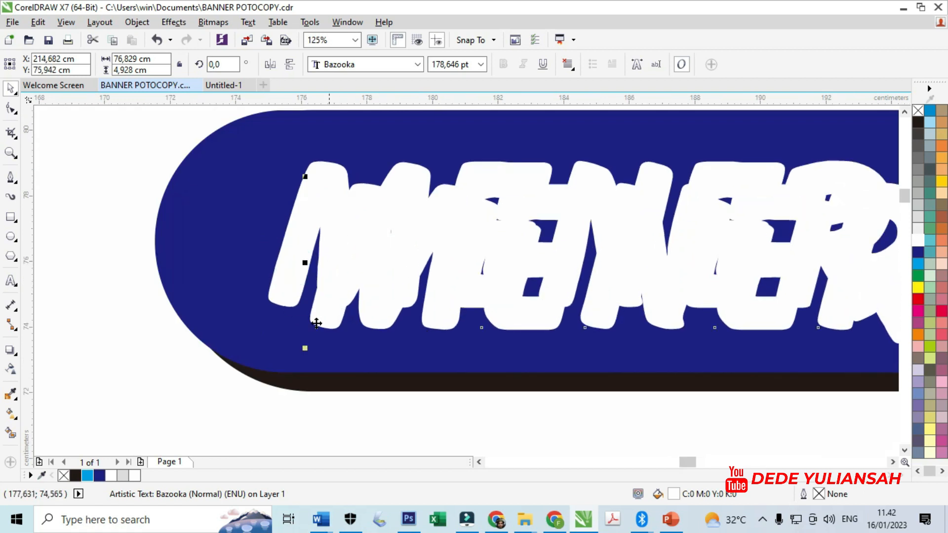
{"action": "left_click", "coordinate": [76, 476]}
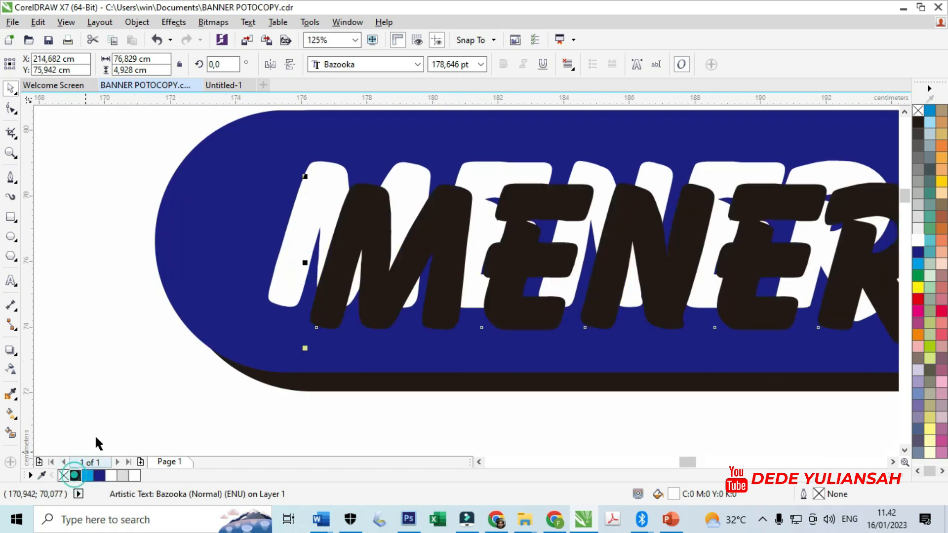
Step: Arrange the white MENERIMA & MENGERJAKAN text in front of its black copy
{"action": "left_click", "coordinate": [277, 292], "text": "shift"}
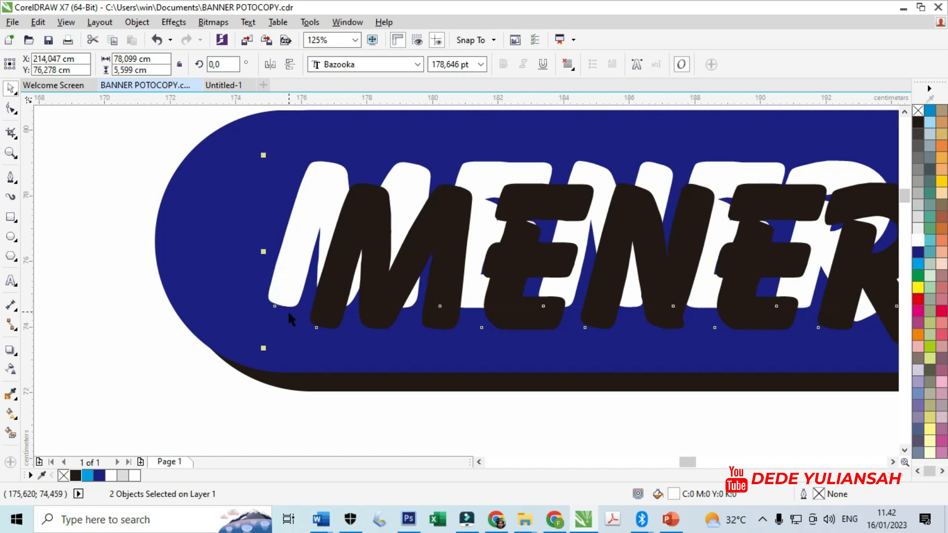
{"action": "scroll", "coordinate": [419, 271], "scroll_direction": "down", "scroll_amount": 3}
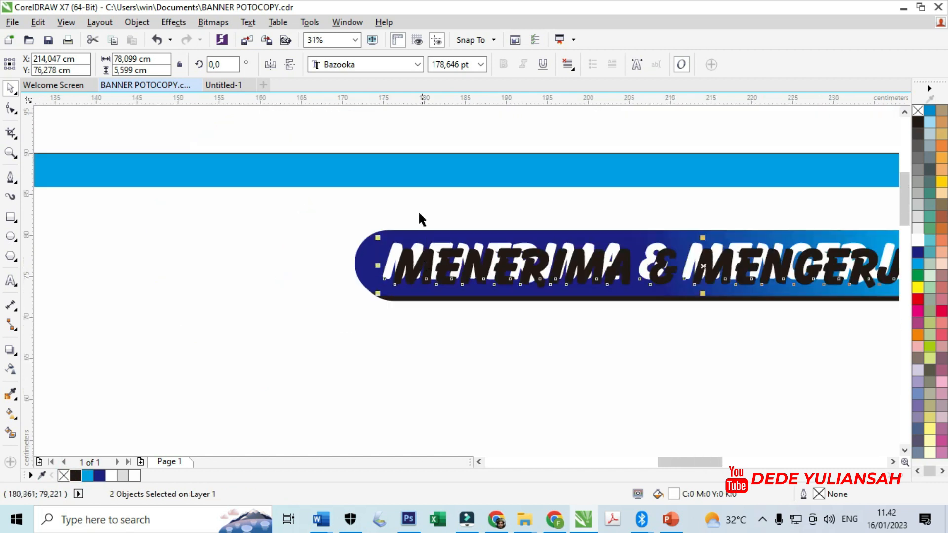
{"action": "left_click", "coordinate": [395, 138]}
{"action": "scroll", "coordinate": [390, 254], "scroll_direction": "up", "scroll_amount": 3}
{"action": "left_click", "coordinate": [401, 271]}
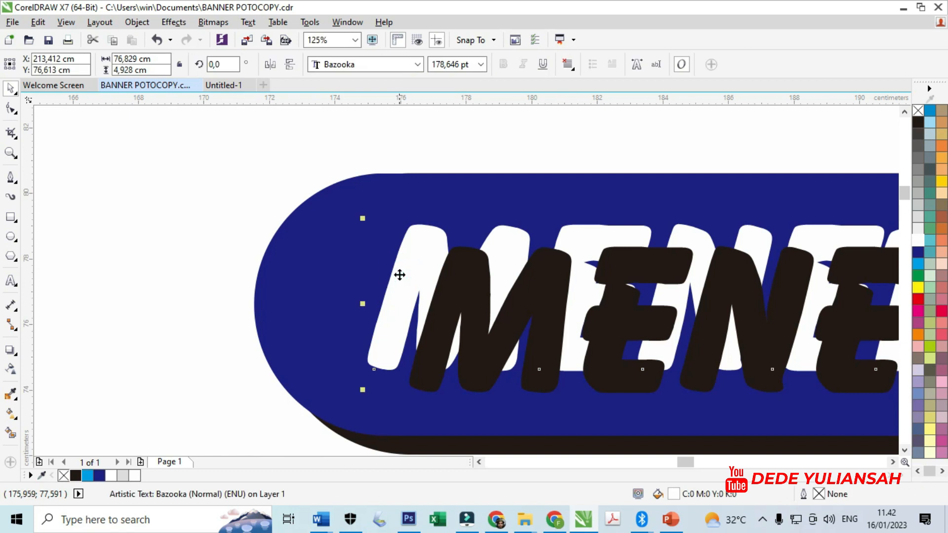
{"action": "scroll", "coordinate": [455, 180], "scroll_direction": "down", "scroll_amount": 3}
{"action": "left_click", "coordinate": [438, 150]}
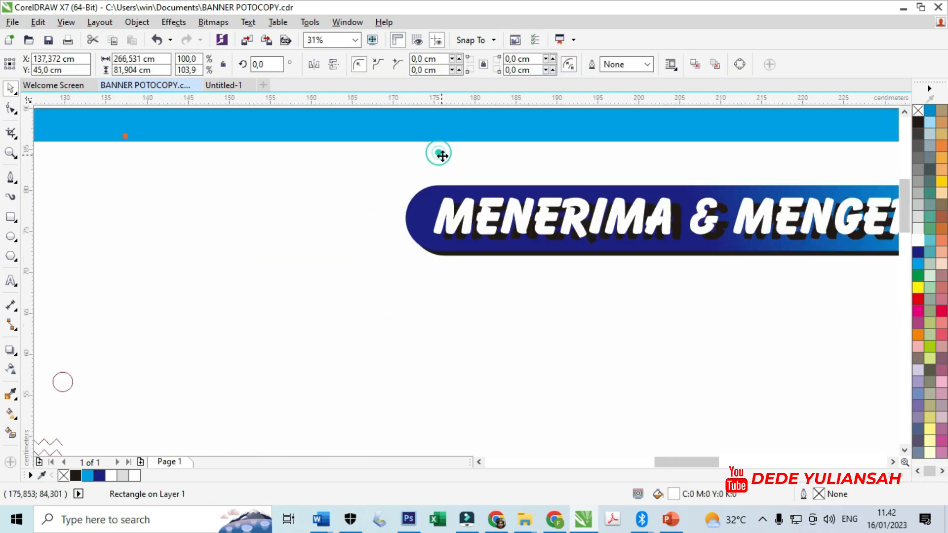
Step: Move the black text copy close behind the white text as a shadow, at X 213,529 cm, Y 76,326 cm, and deselect it
{"action": "scroll", "coordinate": [439, 232], "scroll_direction": "up", "scroll_amount": 5}
{"action": "left_click", "coordinate": [366, 246]}
{"action": "left_click_drag", "start_coordinate": [319, 230], "coordinate": [281, 220]}
{"action": "scroll", "coordinate": [288, 254], "scroll_direction": "down", "scroll_amount": 4}
{"action": "scroll", "coordinate": [445, 271], "scroll_direction": "up", "scroll_amount": 6}
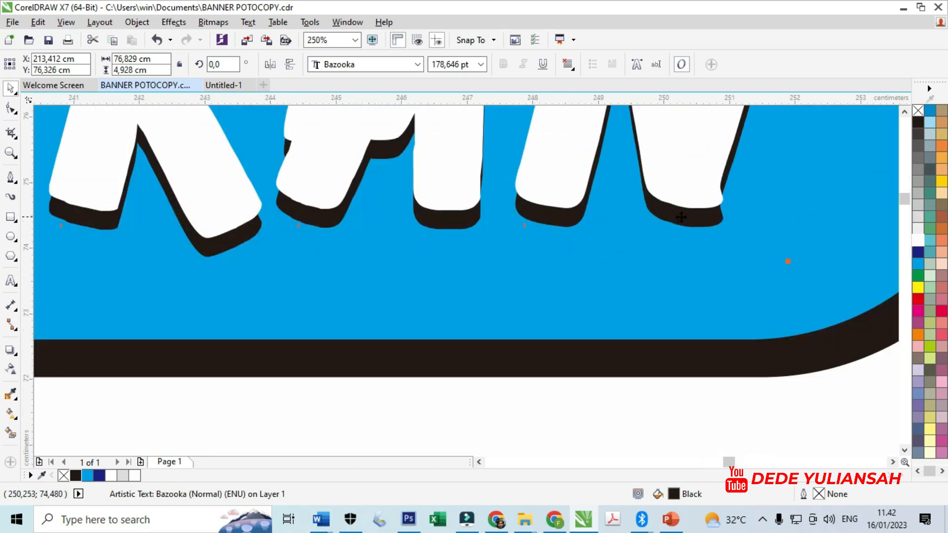
{"action": "left_click_drag", "start_coordinate": [685, 218], "coordinate": [698, 226]}
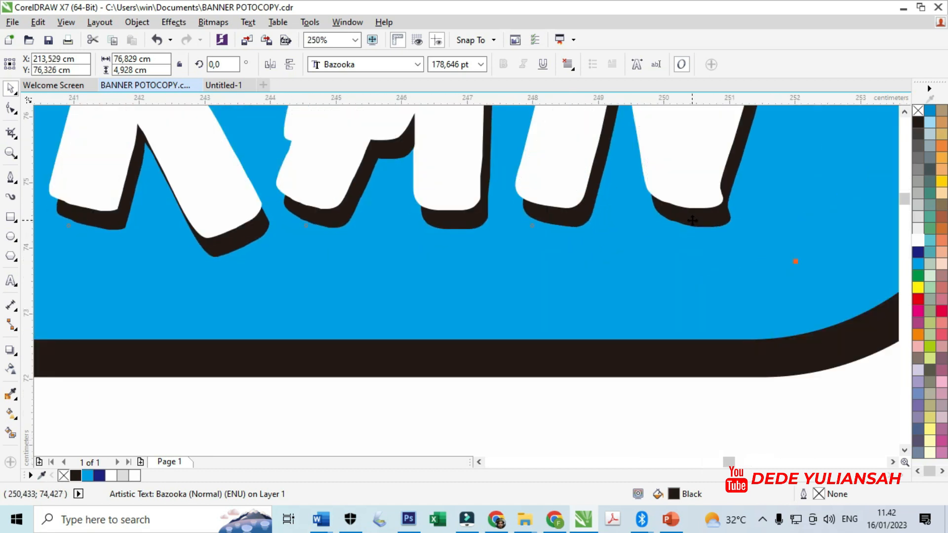
{"action": "scroll", "coordinate": [585, 258], "scroll_direction": "down", "scroll_amount": 6}
{"action": "left_click", "coordinate": [464, 162]}
Step: Select the seven service lines from PHOTOCOPY to ATK, DLL and move them below the pill, centred at X 236,508 cm, Y 41,402 cm
{"action": "scroll", "coordinate": [522, 163], "scroll_direction": "down", "scroll_amount": 3}
{"action": "scroll", "coordinate": [538, 166], "scroll_direction": "up", "scroll_amount": 1}
{"action": "scroll", "coordinate": [537, 166], "scroll_direction": "down", "scroll_amount": 1}
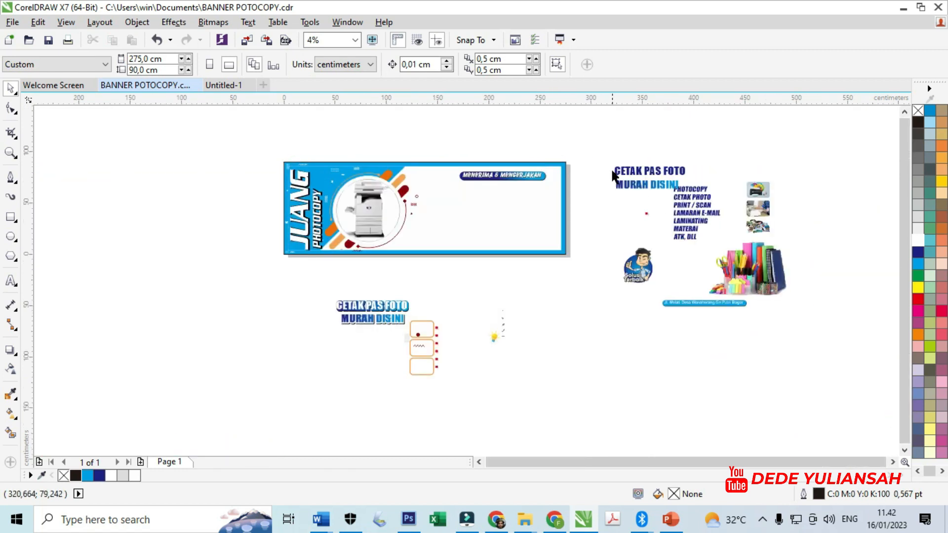
{"action": "left_click", "coordinate": [699, 214]}
{"action": "left_click_drag", "start_coordinate": [667, 143], "coordinate": [727, 247]}
{"action": "key", "text": "g"}
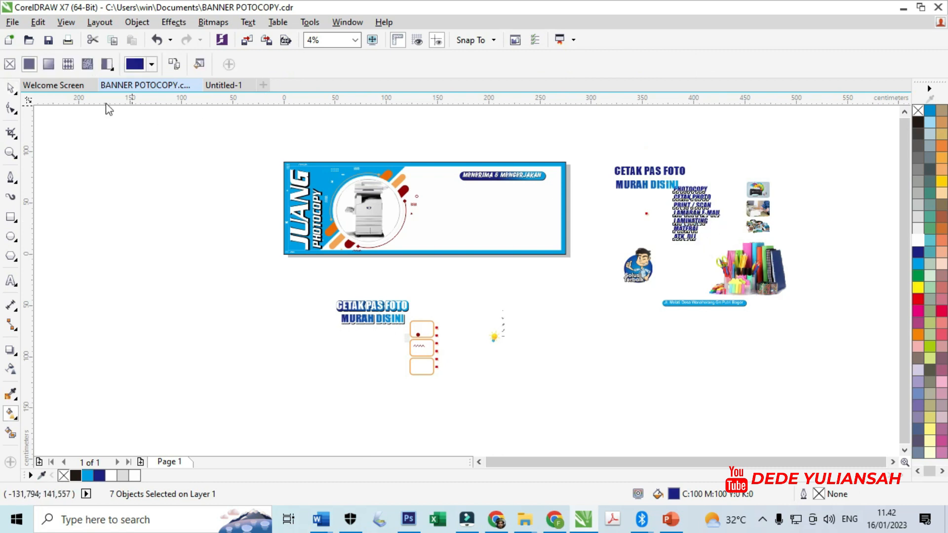
{"action": "left_click", "coordinate": [10, 88]}
{"action": "left_click_drag", "start_coordinate": [688, 198], "coordinate": [512, 193]}
{"action": "scroll", "coordinate": [538, 182], "scroll_direction": "up", "scroll_amount": 2}
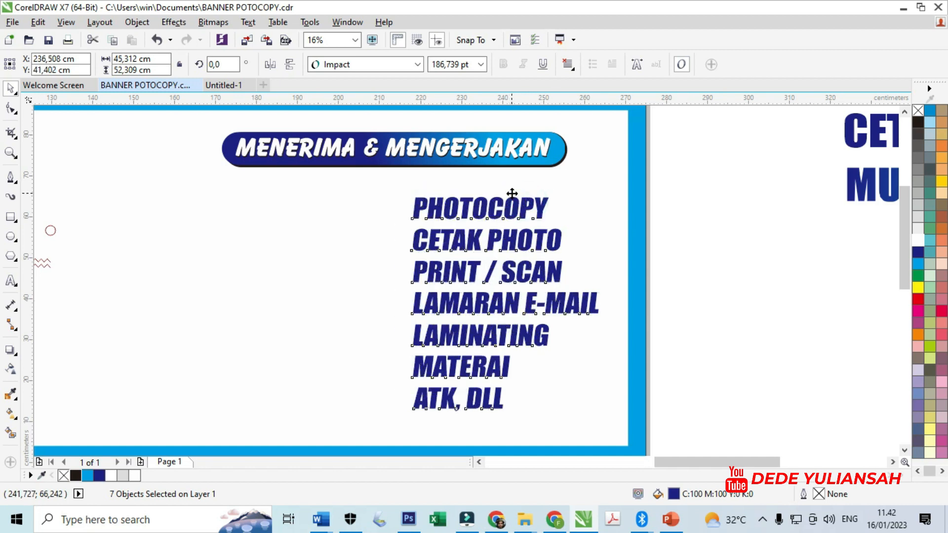
Step: Move the red and orange square bullet onto the banner, just before the PHOTOCOPY line
{"action": "scroll", "coordinate": [512, 193], "scroll_direction": "down", "scroll_amount": 2}
{"action": "scroll", "coordinate": [621, 222], "scroll_direction": "up", "scroll_amount": 1}
{"action": "left_click_drag", "start_coordinate": [627, 220], "coordinate": [333, 176]}
{"action": "scroll", "coordinate": [333, 176], "scroll_direction": "up", "scroll_amount": 3}
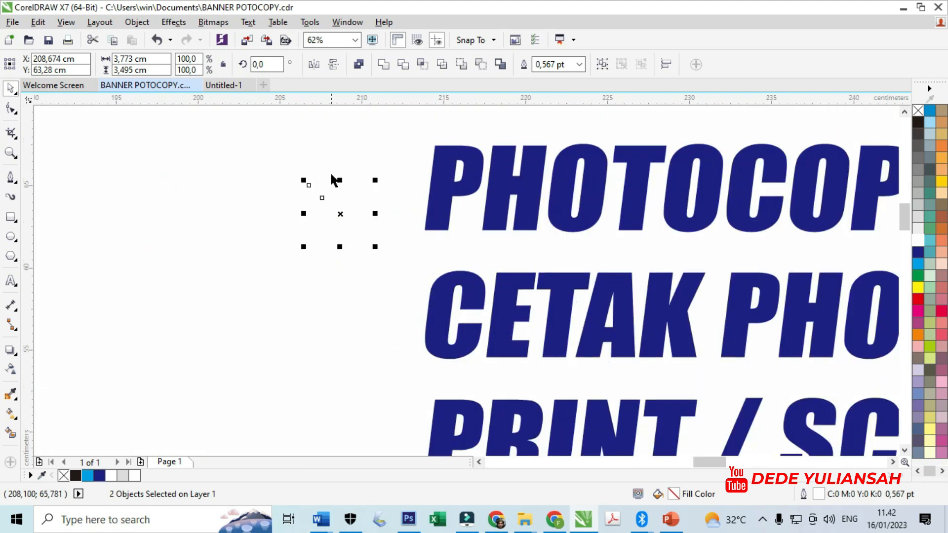
{"action": "scroll", "coordinate": [332, 216], "scroll_direction": "up", "scroll_amount": 1}
{"action": "left_click_drag", "start_coordinate": [333, 215], "coordinate": [375, 288]}
{"action": "scroll", "coordinate": [372, 160], "scroll_direction": "down", "scroll_amount": 1}
Step: Duplicate the square bullet downward at equal spacing so each remaining service line through ATK, DLL has one
{"action": "scroll", "coordinate": [375, 287], "scroll_direction": "down", "scroll_amount": 2}
{"action": "key", "text": "ctrl+d"}
{"action": "key", "text": "ctrl+d"}
{"action": "key", "text": "ctrl+d"}
{"action": "key", "text": "ctrl+d"}
{"action": "key", "text": "ctrl+d"}
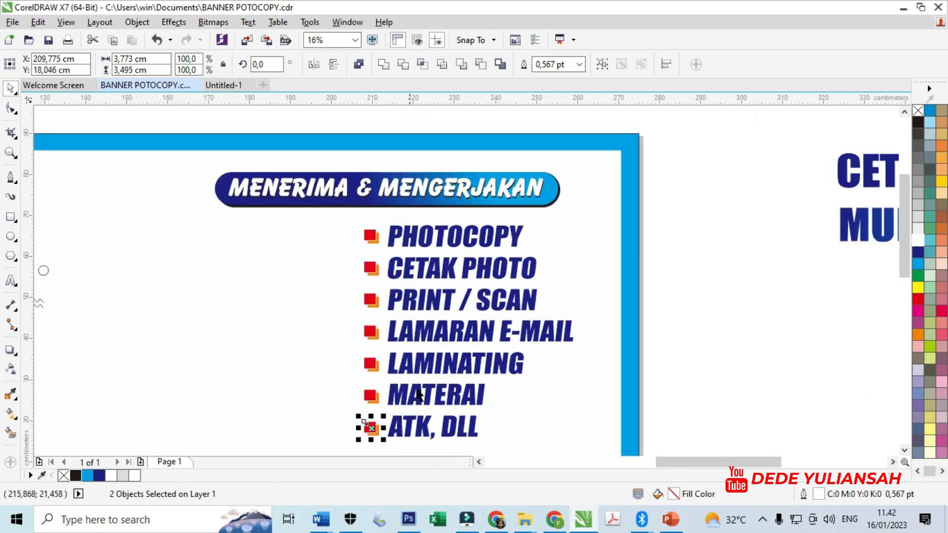
Step: Group the bulleted service list and shift it slightly left on the banner
{"action": "scroll", "coordinate": [449, 287], "scroll_direction": "down", "scroll_amount": 1}
{"action": "left_click_drag", "start_coordinate": [383, 310], "coordinate": [379, 247]}
{"action": "key", "text": "ctrl+g"}
{"action": "left_click_drag", "start_coordinate": [446, 268], "coordinate": [430, 269]}
Step: Move the Solusi Terbaik mascot into the banner's lower right corner, centred at X 255,078 cm, Y 22,563 cm, and deselect it
{"action": "scroll", "coordinate": [434, 266], "scroll_direction": "down", "scroll_amount": 1}
{"action": "left_click", "coordinate": [525, 319]}
{"action": "left_click_drag", "start_coordinate": [508, 277], "coordinate": [444, 295]}
{"action": "scroll", "coordinate": [477, 314], "scroll_direction": "up", "scroll_amount": 2}
{"action": "scroll", "coordinate": [445, 294], "scroll_direction": "up", "scroll_amount": 1}
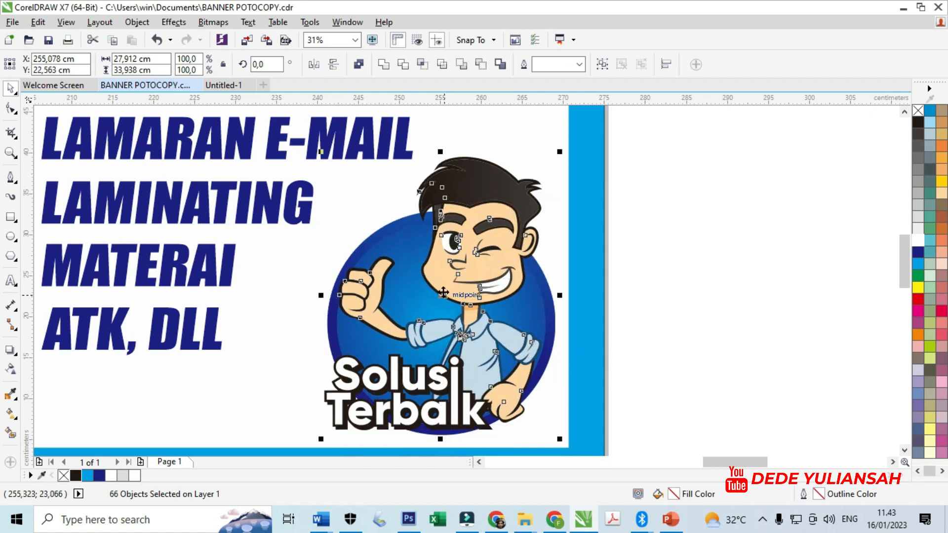
{"action": "scroll", "coordinate": [490, 276], "scroll_direction": "down", "scroll_amount": 2}
{"action": "left_click", "coordinate": [603, 328]}
Step: Move the blue shop address bar beneath the service list, centred at X 195,19 cm, Y 8,663 cm, and deselect it
{"action": "scroll", "coordinate": [623, 380], "scroll_direction": "down", "scroll_amount": 1}
{"action": "left_click_drag", "start_coordinate": [771, 426], "coordinate": [649, 384]}
{"action": "left_click_drag", "start_coordinate": [699, 403], "coordinate": [477, 343]}
{"action": "scroll", "coordinate": [496, 337], "scroll_direction": "up", "scroll_amount": 3}
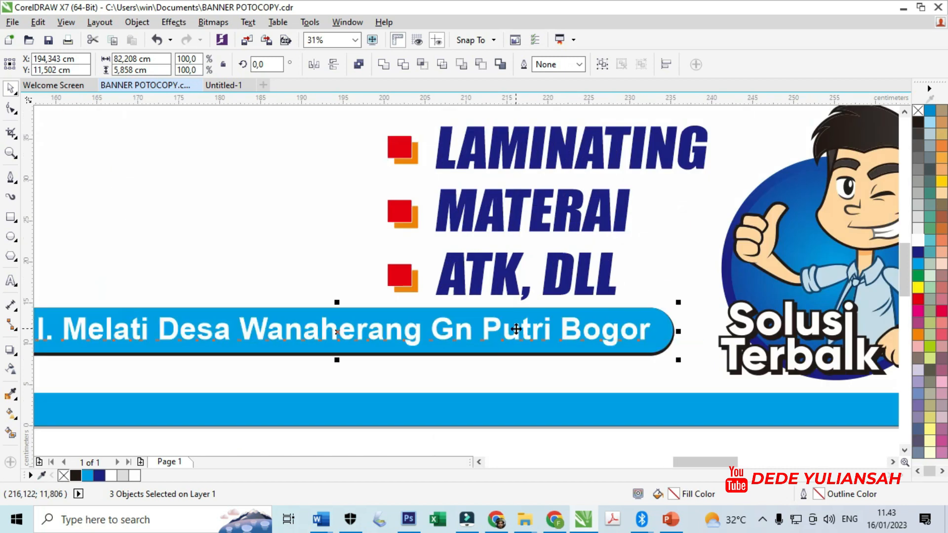
{"action": "left_click_drag", "start_coordinate": [550, 330], "coordinate": [557, 354]}
{"action": "scroll", "coordinate": [557, 354], "scroll_direction": "down", "scroll_amount": 3}
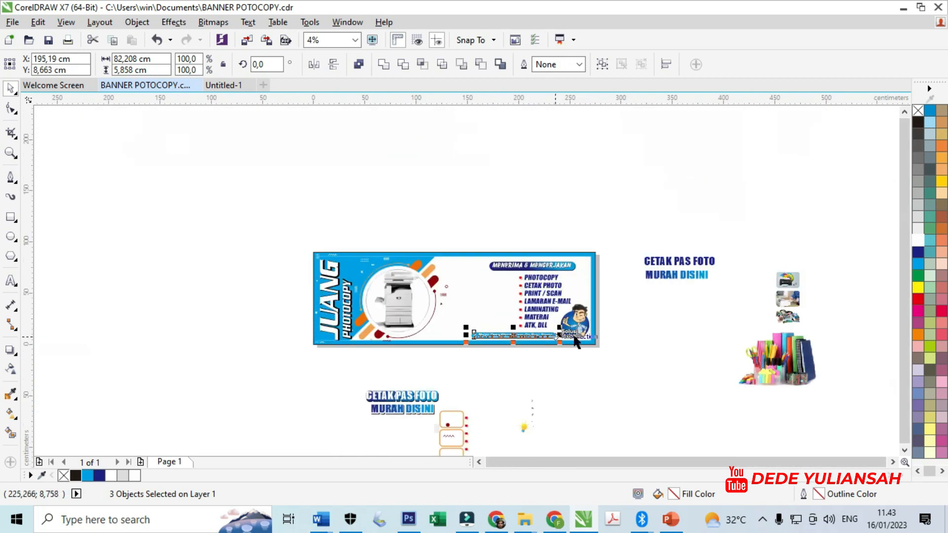
{"action": "left_click", "coordinate": [668, 227]}
Step: Place the stationery image between the photocopier circle and the service list, centred at X 144,232 cm, Y 36,539 cm
{"action": "left_click_drag", "start_coordinate": [802, 371], "coordinate": [493, 310]}
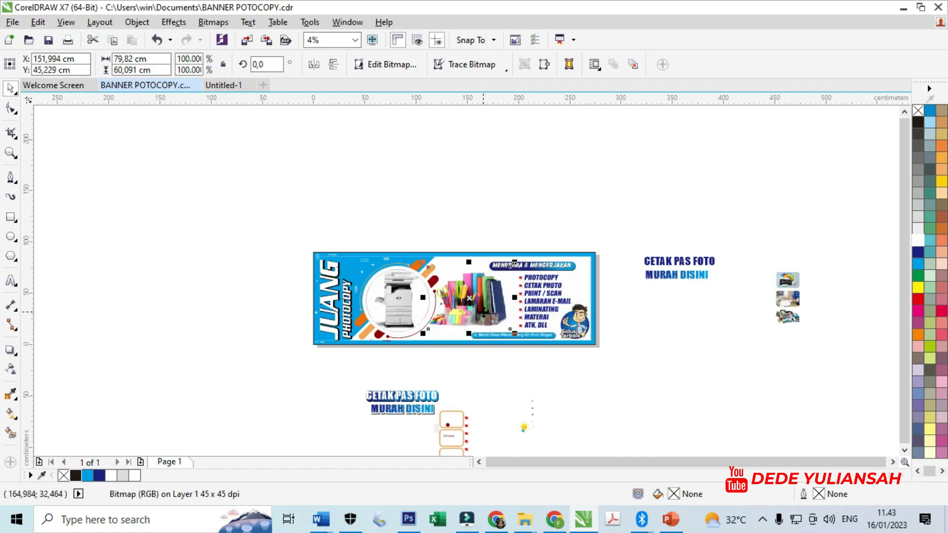
{"action": "scroll", "coordinate": [484, 313], "scroll_direction": "up", "scroll_amount": 1}
{"action": "left_click_drag", "start_coordinate": [470, 292], "coordinate": [449, 306]}
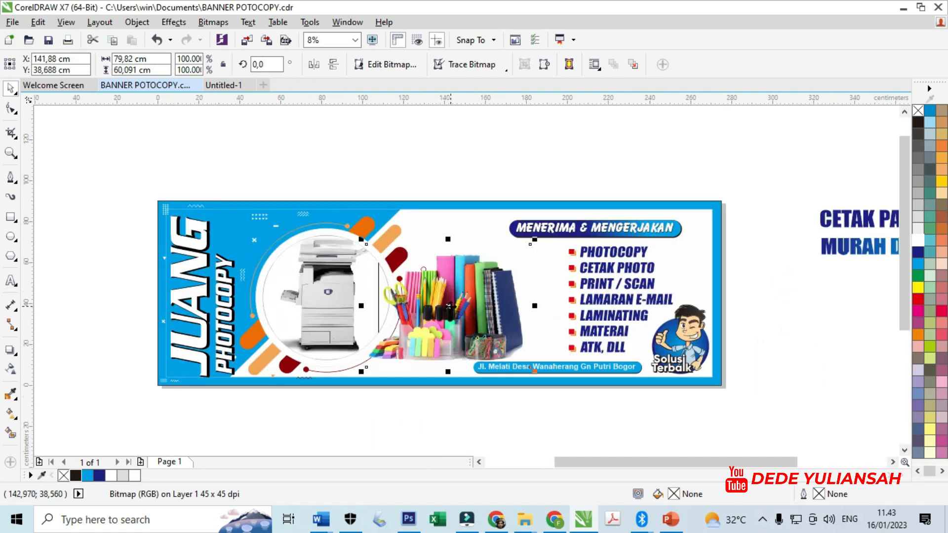
{"action": "left_click_drag", "start_coordinate": [203, 176], "coordinate": [441, 399]}
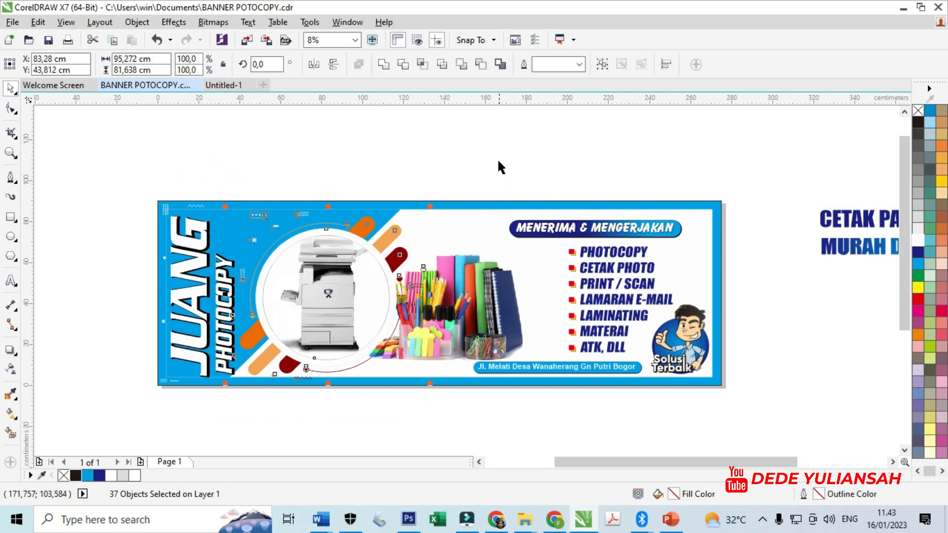
{"action": "left_click", "coordinate": [474, 150]}
{"action": "scroll", "coordinate": [451, 313], "scroll_direction": "up", "scroll_amount": 1}
{"action": "mouse_move", "coordinate": [453, 303]}
{"action": "left_mouse_down"}
{"action": "mouse_move", "coordinate": [478, 295]}
{"action": "mouse_move", "coordinate": [456, 308]}
{"action": "left_mouse_up"}
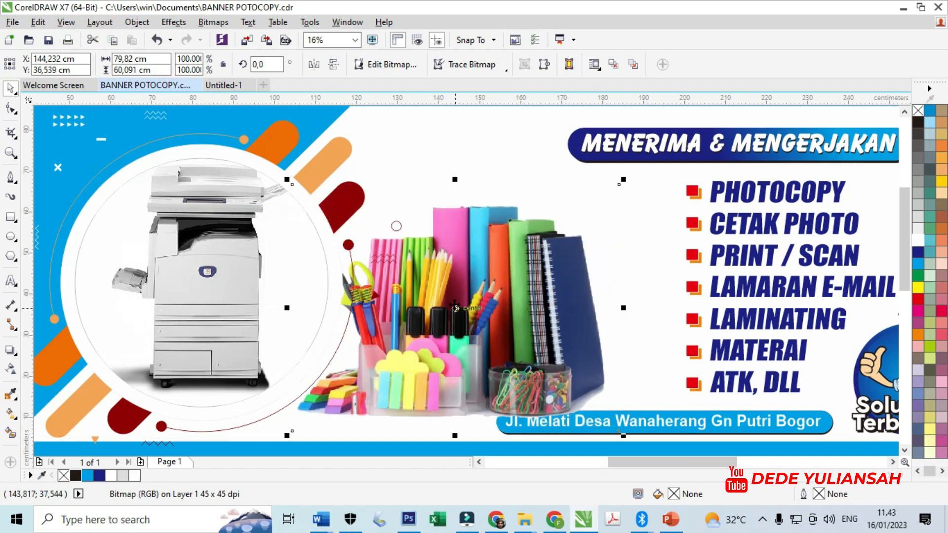
Step: Select the three objects that make up the blue address bar beneath the service list, leaving the stationery image unselected
{"action": "scroll", "coordinate": [585, 389], "scroll_direction": "down", "scroll_amount": 1}
{"action": "left_click_drag", "start_coordinate": [703, 429], "coordinate": [457, 342]}
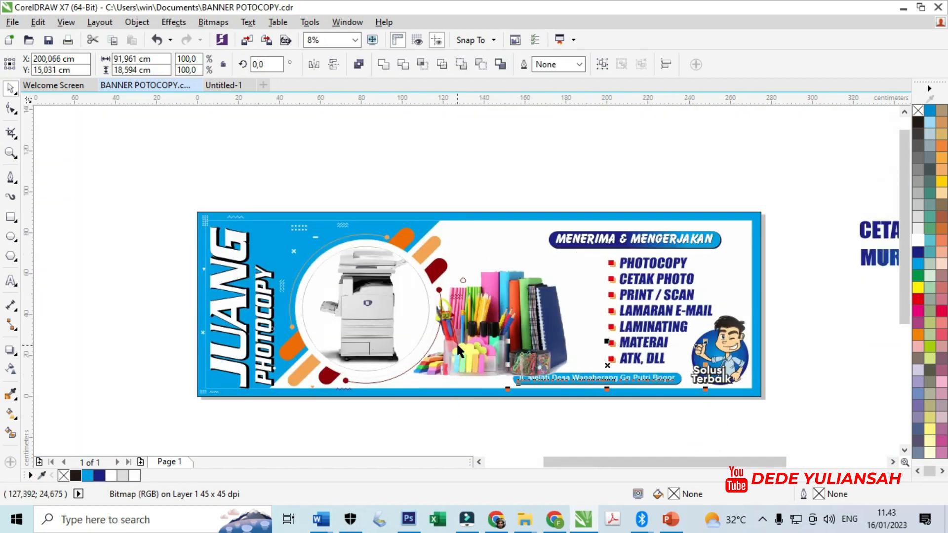
{"action": "scroll", "coordinate": [614, 393], "scroll_direction": "up", "scroll_amount": 1}
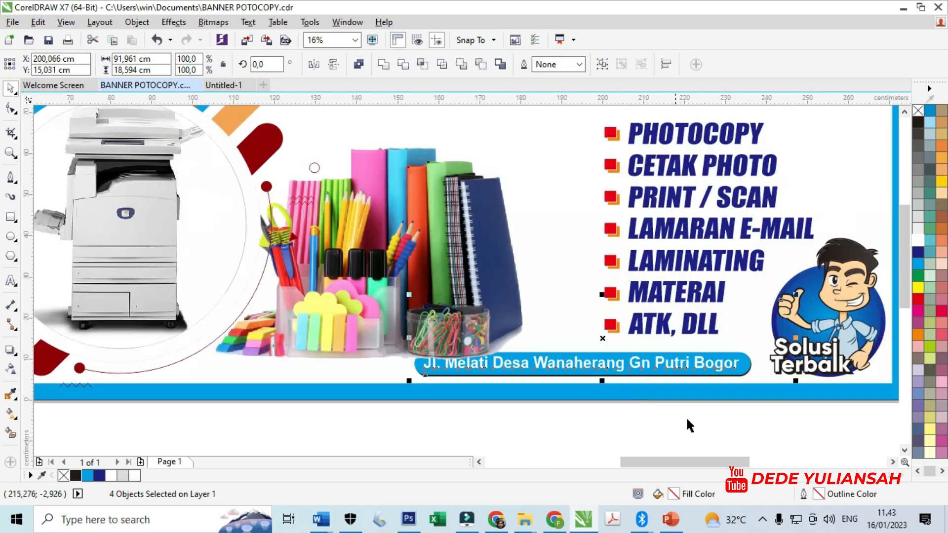
{"action": "left_click", "coordinate": [760, 428]}
{"action": "left_click_drag", "start_coordinate": [760, 428], "coordinate": [374, 348]}
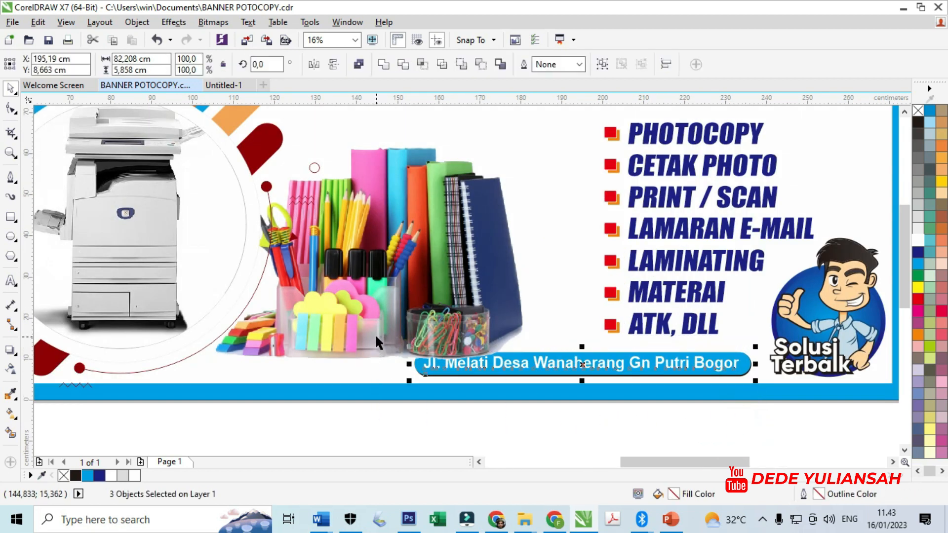
{"action": "scroll", "coordinate": [350, 327], "scroll_direction": "down", "scroll_amount": 1}
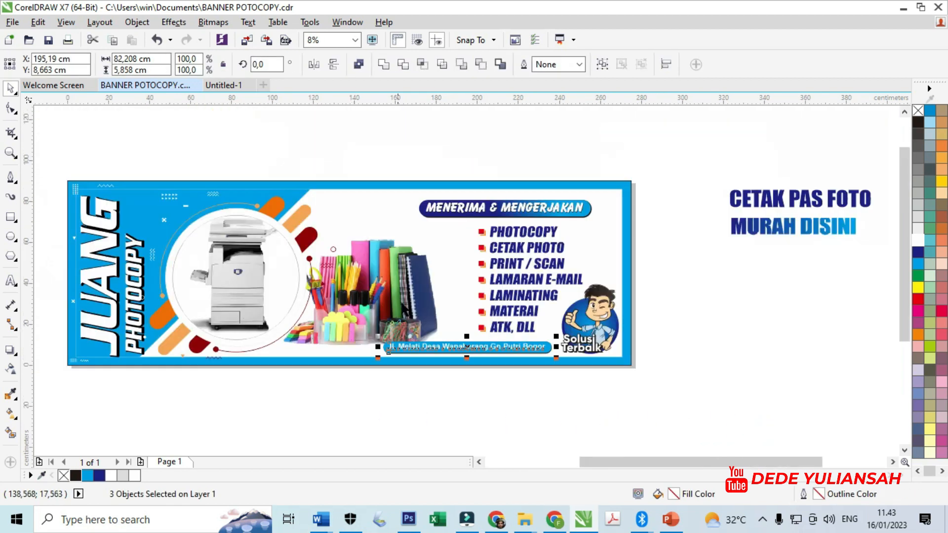
Step: Move the colour printer picture away from the other two loose pictures, centred at X 428,805 cm, Y 49,83 cm
{"action": "scroll", "coordinate": [537, 269], "scroll_direction": "down", "scroll_amount": 1}
{"action": "scroll", "coordinate": [786, 260], "scroll_direction": "up", "scroll_amount": 1}
{"action": "left_click_drag", "start_coordinate": [768, 245], "coordinate": [698, 273]}
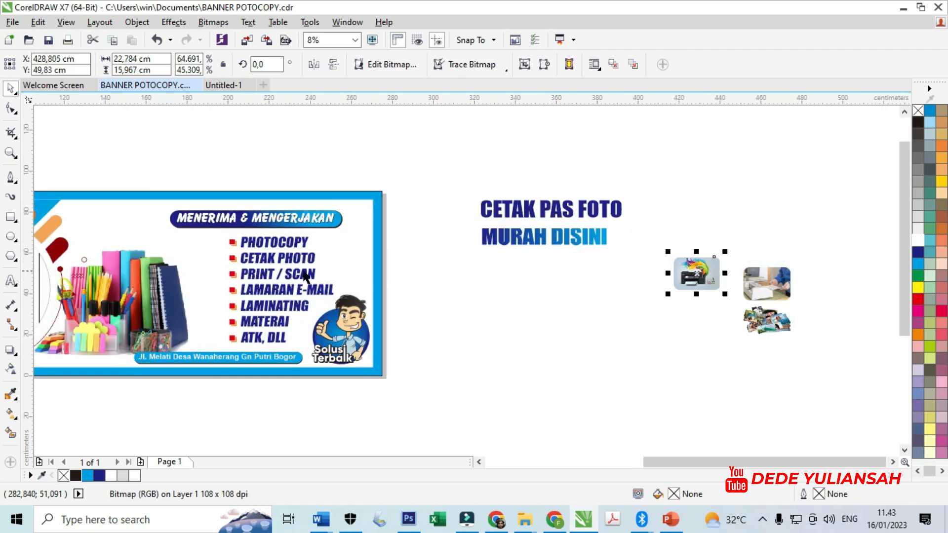
Step: Draw a rectangle about 22,738 x 15,967 cm over the printer picture and place it beside the first bullets of the service list
{"action": "left_click", "coordinate": [10, 216]}
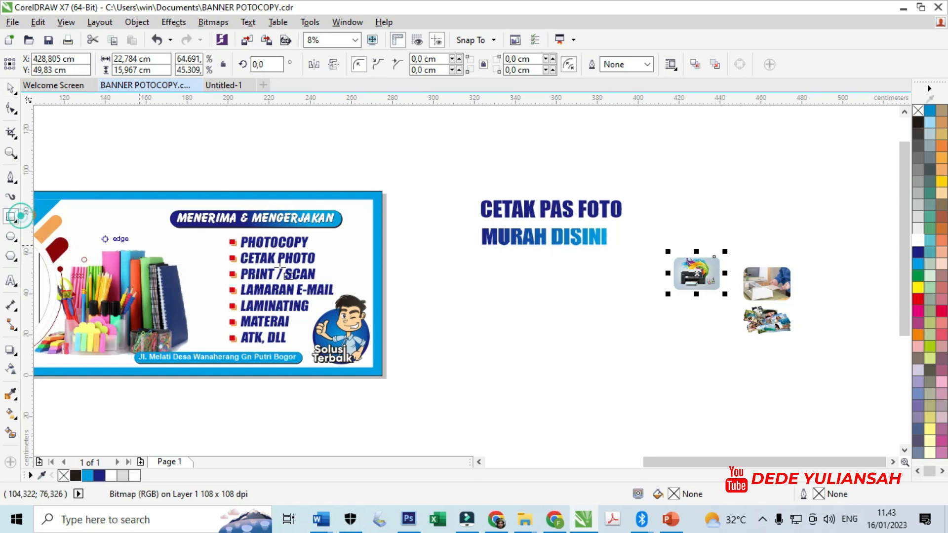
{"action": "scroll", "coordinate": [688, 260], "scroll_direction": "up", "scroll_amount": 1}
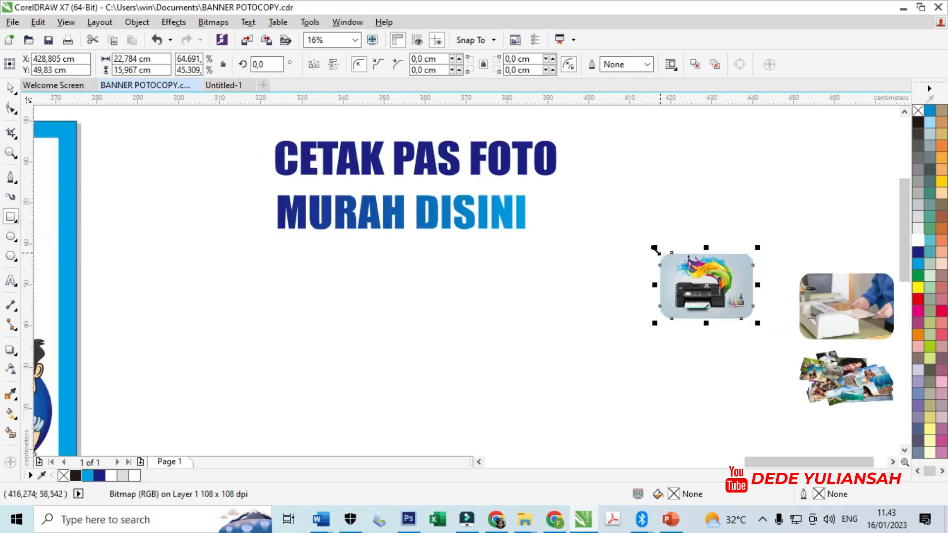
{"action": "left_click_drag", "start_coordinate": [660, 253], "coordinate": [510, 286]}
{"action": "scroll", "coordinate": [712, 280], "scroll_direction": "down", "scroll_amount": 2}
{"action": "left_click", "coordinate": [11, 89]}
{"action": "scroll", "coordinate": [510, 287], "scroll_direction": "up", "scroll_amount": 3}
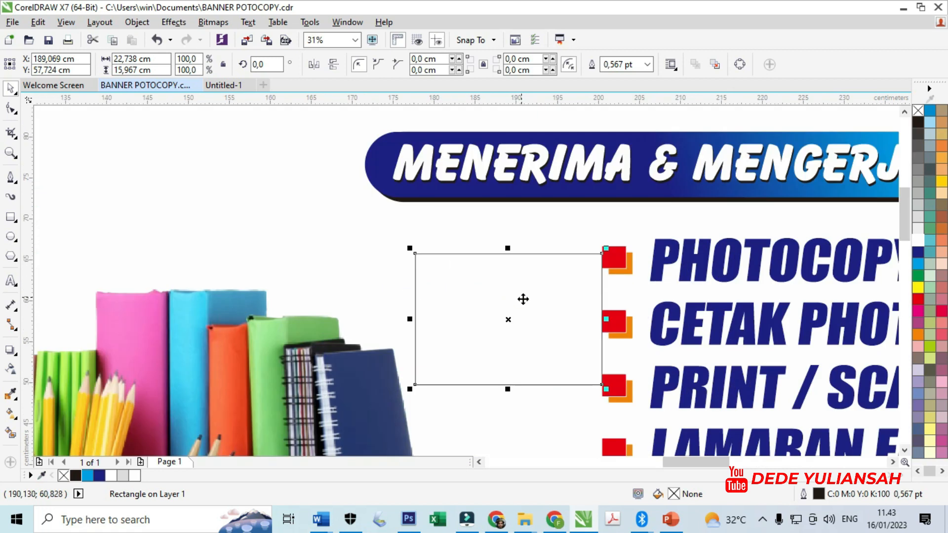
Step: Round all four corners of the rectangle to 1,743 cm and centre it at X 188,265 cm, Y 58,601 cm
{"action": "left_click", "coordinate": [10, 109]}
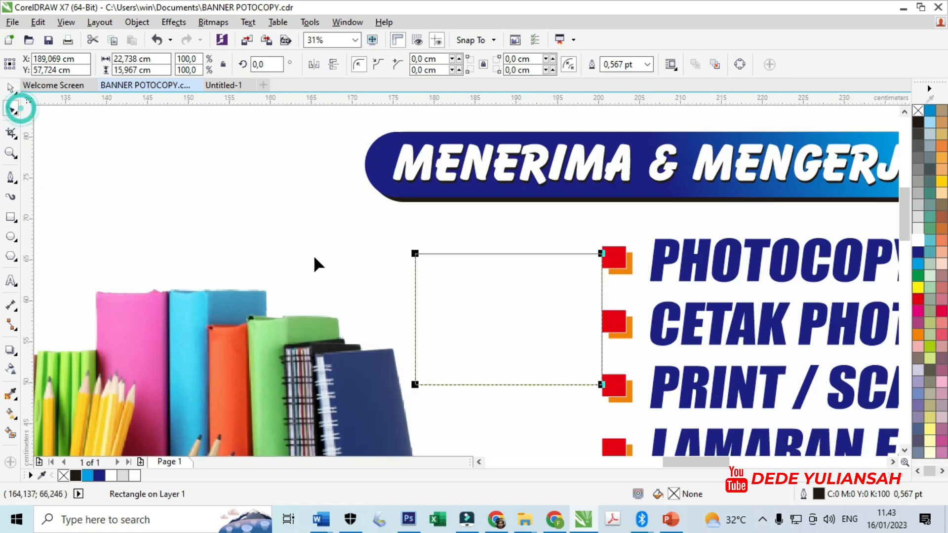
{"action": "left_click_drag", "start_coordinate": [415, 254], "coordinate": [430, 248]}
{"action": "left_click", "coordinate": [10, 88]}
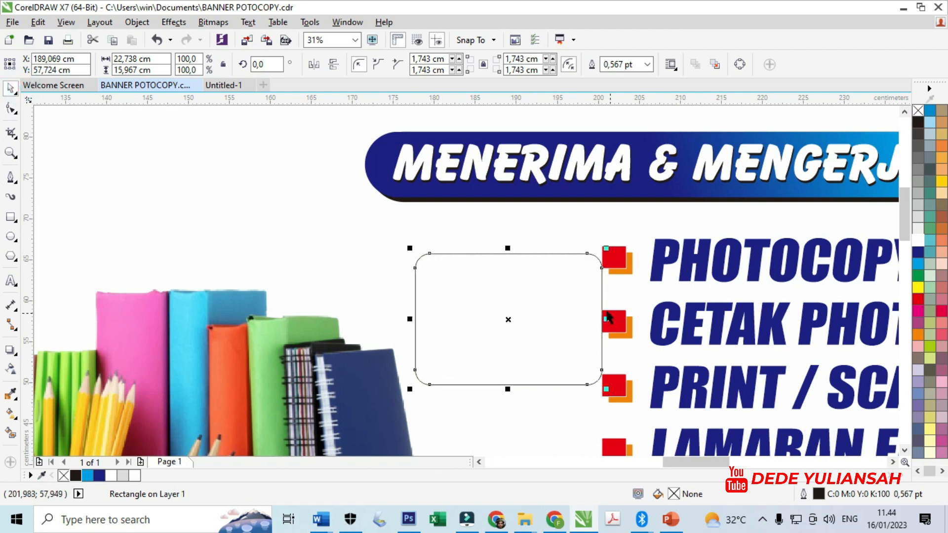
{"action": "scroll", "coordinate": [617, 322], "scroll_direction": "up", "scroll_amount": 1}
Step: Try 2 pt and 16 pt outlines on the rounded rectangle and settle on a 10 pt outline width
{"action": "left_click", "coordinate": [648, 65]}
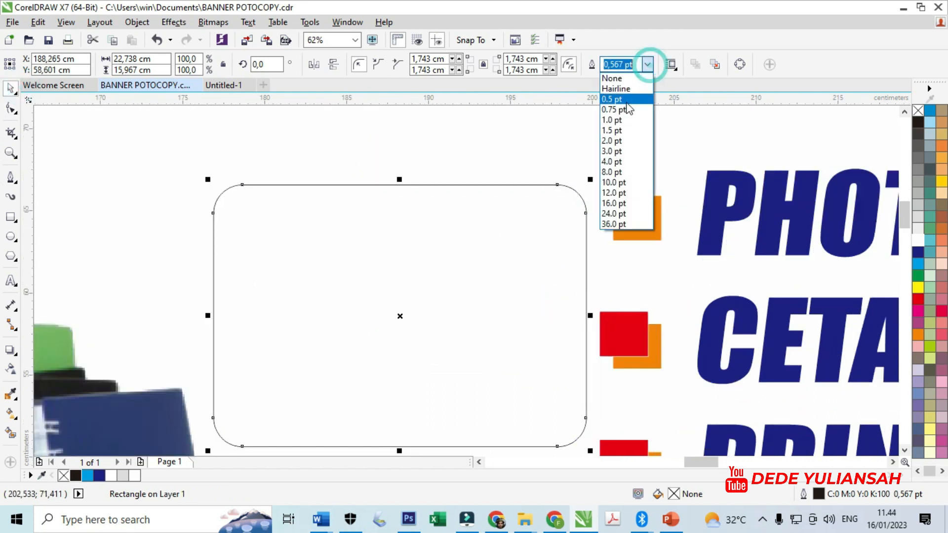
{"action": "left_click", "coordinate": [615, 123]}
{"action": "left_click", "coordinate": [648, 65]}
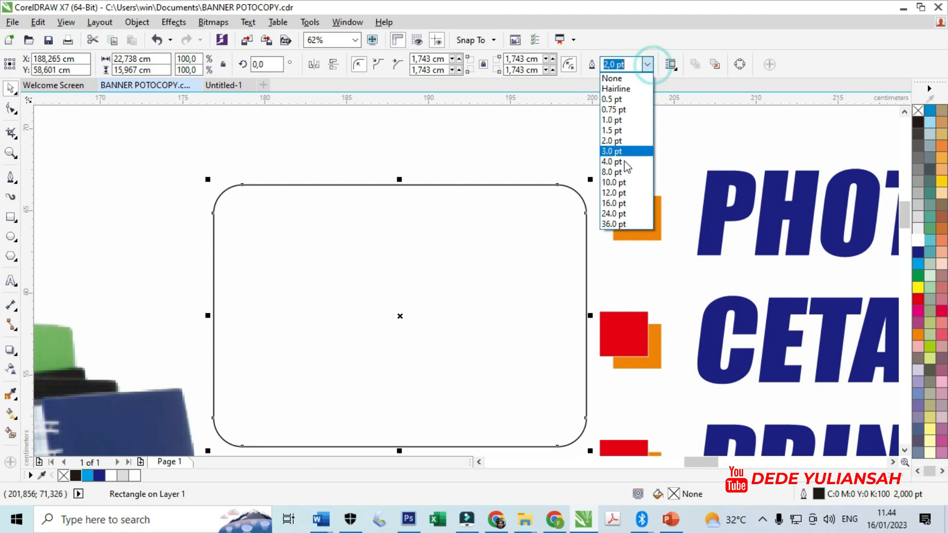
{"action": "left_click", "coordinate": [619, 197]}
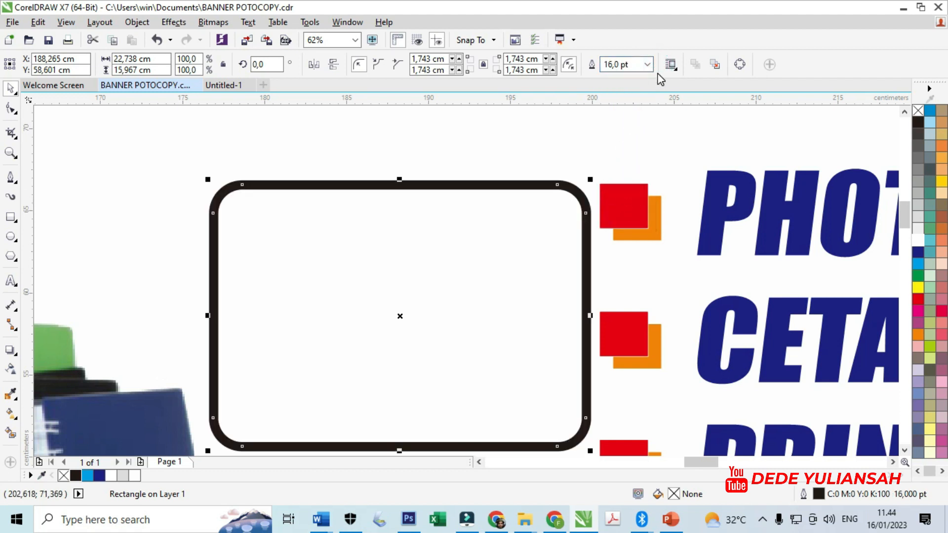
{"action": "scroll", "coordinate": [513, 222], "scroll_direction": "down", "scroll_amount": 2}
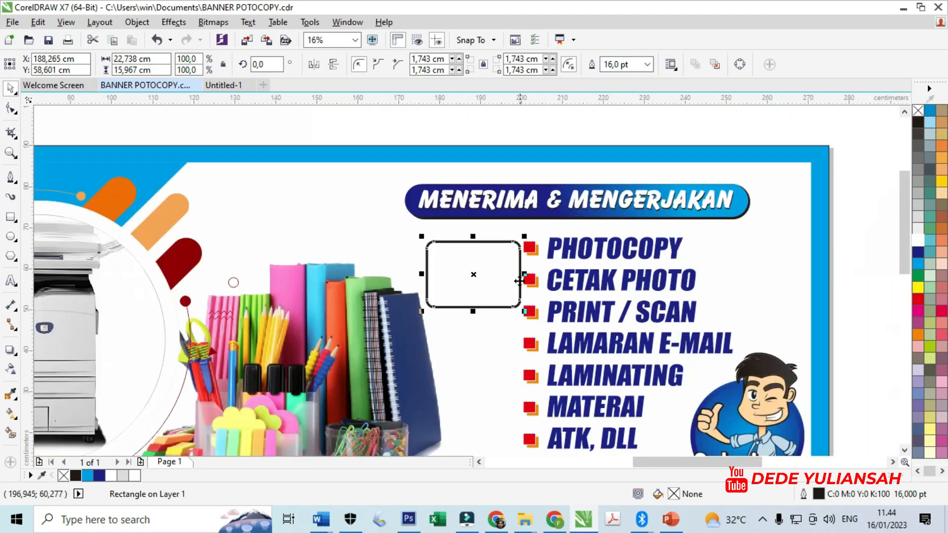
{"action": "left_click", "coordinate": [648, 65]}
{"action": "left_click", "coordinate": [619, 179]}
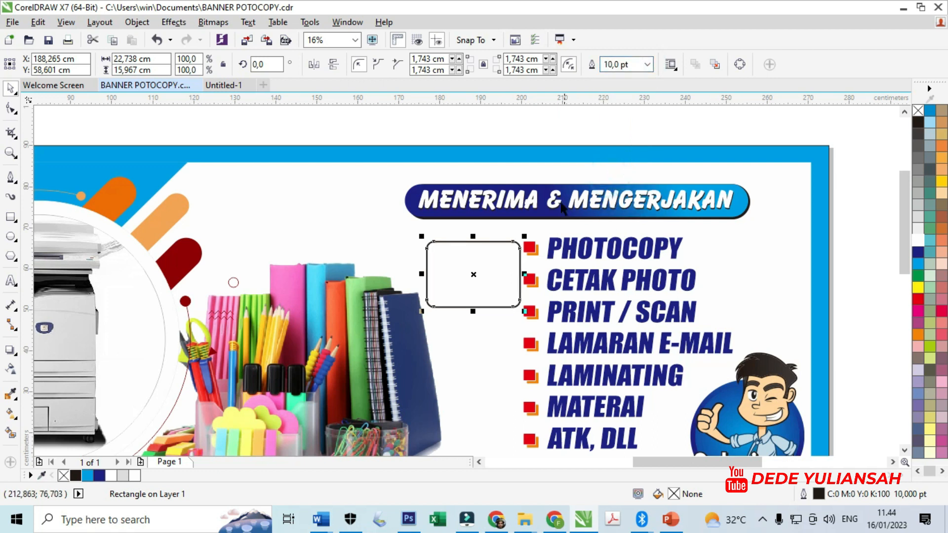
Step: Colour the rounded rectangle's outline with the orange sampled from the banner's stripes (#EC6B00) and enable Scale with object
{"action": "scroll", "coordinate": [563, 207], "scroll_direction": "down", "scroll_amount": 1}
{"action": "double_click", "coordinate": [817, 496]}
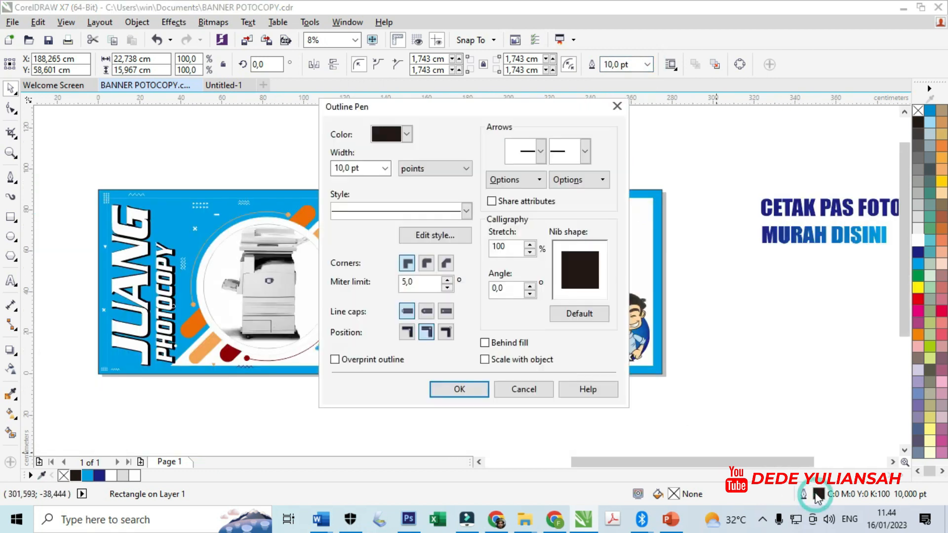
{"action": "left_click", "coordinate": [406, 134]}
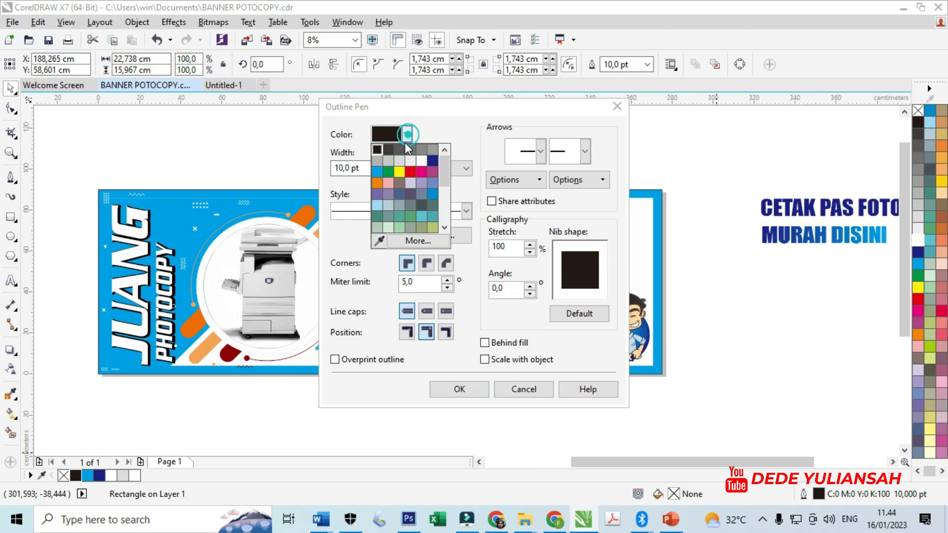
{"action": "left_click", "coordinate": [379, 241]}
{"action": "left_click", "coordinate": [303, 217]}
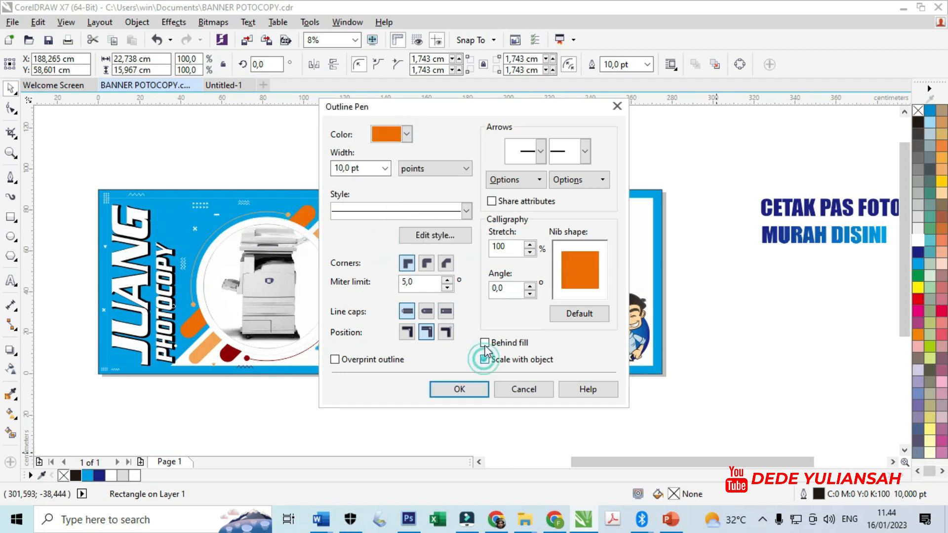
{"action": "left_click", "coordinate": [459, 389]}
Step: Shift the orange frame left, clear of the red bullets, centred at X 186,483 cm, Y 58,601 cm
{"action": "scroll", "coordinate": [504, 256], "scroll_direction": "up", "scroll_amount": 3}
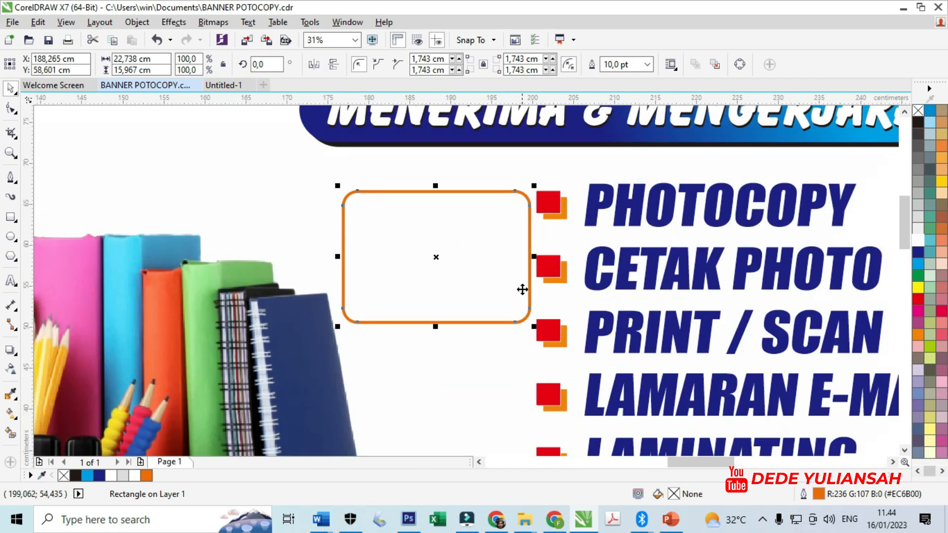
{"action": "left_click_drag", "start_coordinate": [529, 284], "coordinate": [515, 284]}
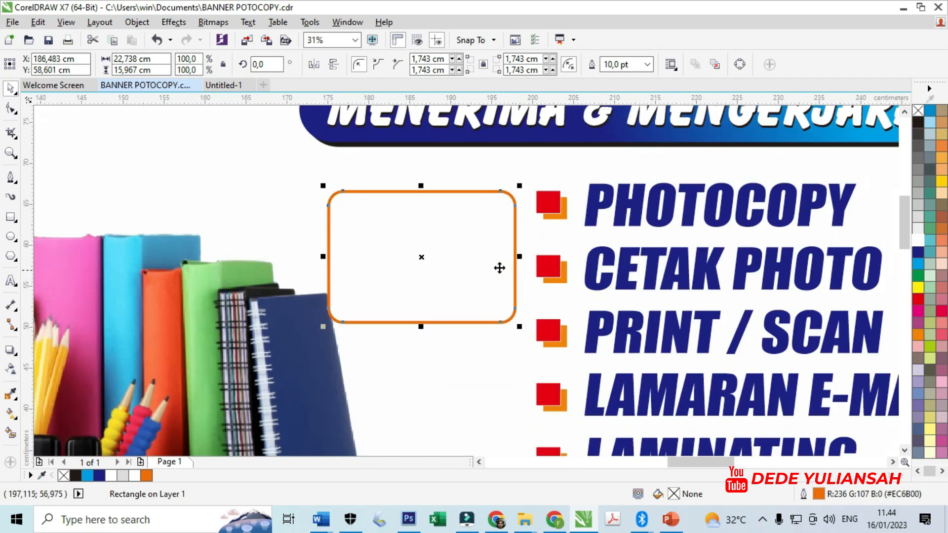
{"action": "scroll", "coordinate": [497, 266], "scroll_direction": "down", "scroll_amount": 2}
{"action": "scroll", "coordinate": [454, 205], "scroll_direction": "down", "scroll_amount": 1}
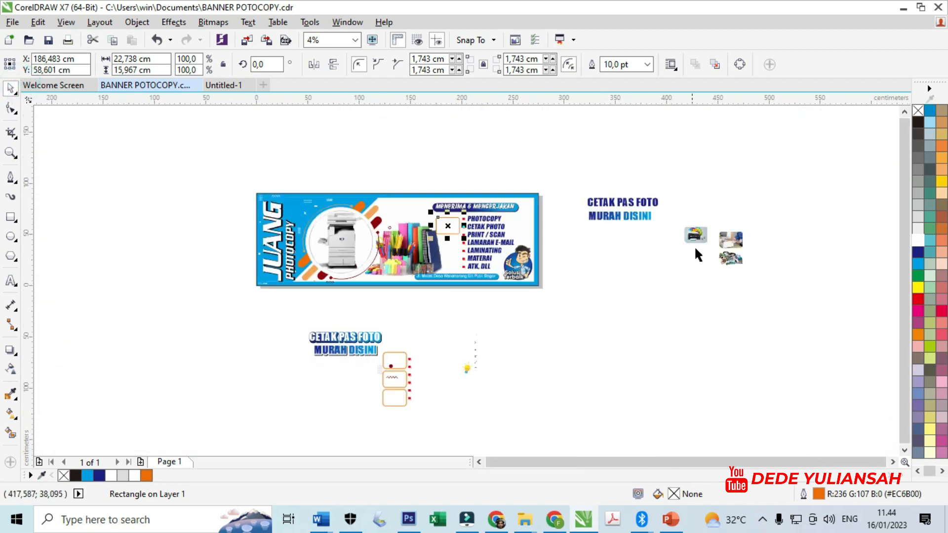
Step: Stack two copies of the orange frame directly beneath the original, centred at Y 40,435 cm and Y 22,268 cm
{"action": "scroll", "coordinate": [437, 238], "scroll_direction": "up", "scroll_amount": 3}
{"action": "left_click_drag", "start_coordinate": [558, 163], "coordinate": [585, 315]}
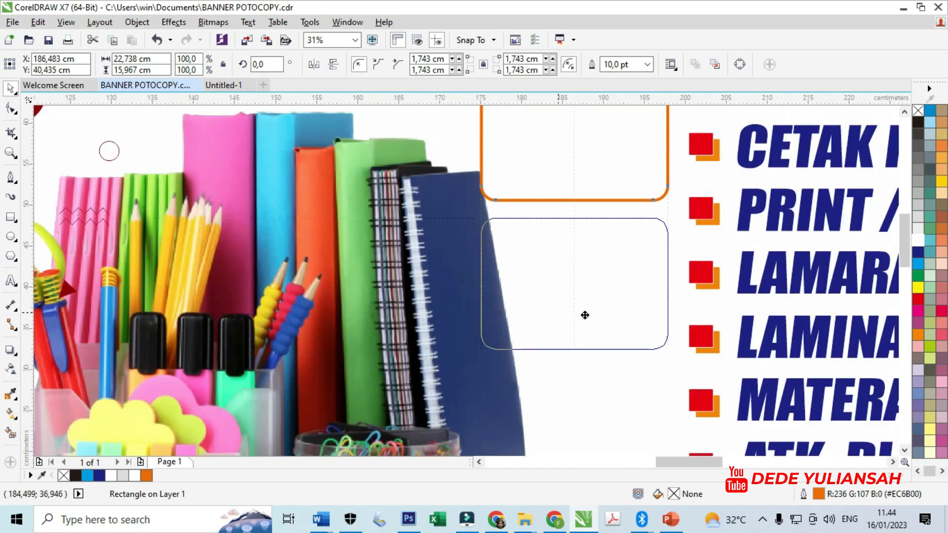
{"action": "right_click", "coordinate": [586, 316]}
{"action": "scroll", "coordinate": [582, 299], "scroll_direction": "down", "scroll_amount": 2}
{"action": "key", "text": "ctrl+r"}
{"action": "scroll", "coordinate": [573, 287], "scroll_direction": "down", "scroll_amount": 1}
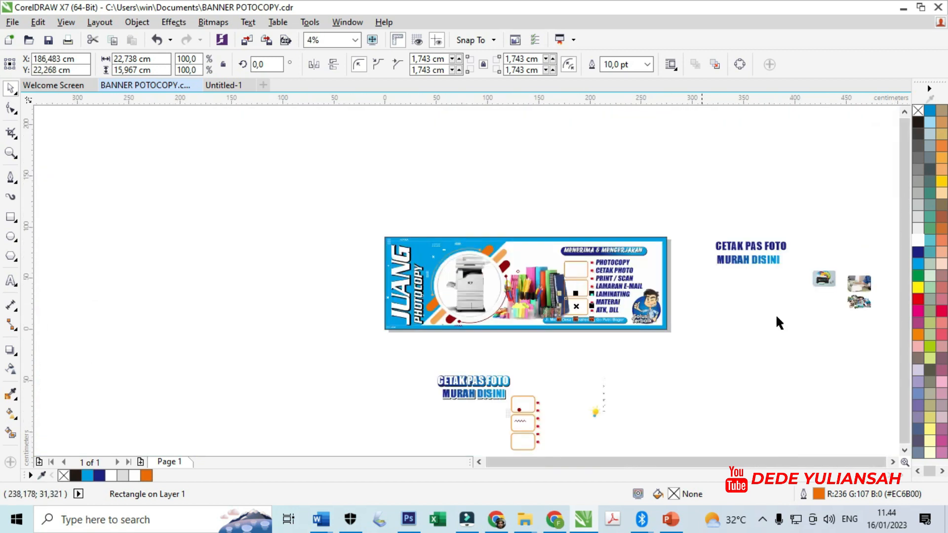
Step: Move the three loose pictures together closer to the banner's right edge and deselect them
{"action": "left_click_drag", "start_coordinate": [883, 332], "coordinate": [800, 242]}
{"action": "left_click_drag", "start_coordinate": [824, 279], "coordinate": [681, 291]}
{"action": "scroll", "coordinate": [686, 272], "scroll_direction": "up", "scroll_amount": 1}
{"action": "left_click", "coordinate": [686, 232]}
Step: PowerClip the colour printer picture inside the top orange frame
{"action": "right_click", "coordinate": [671, 304]}
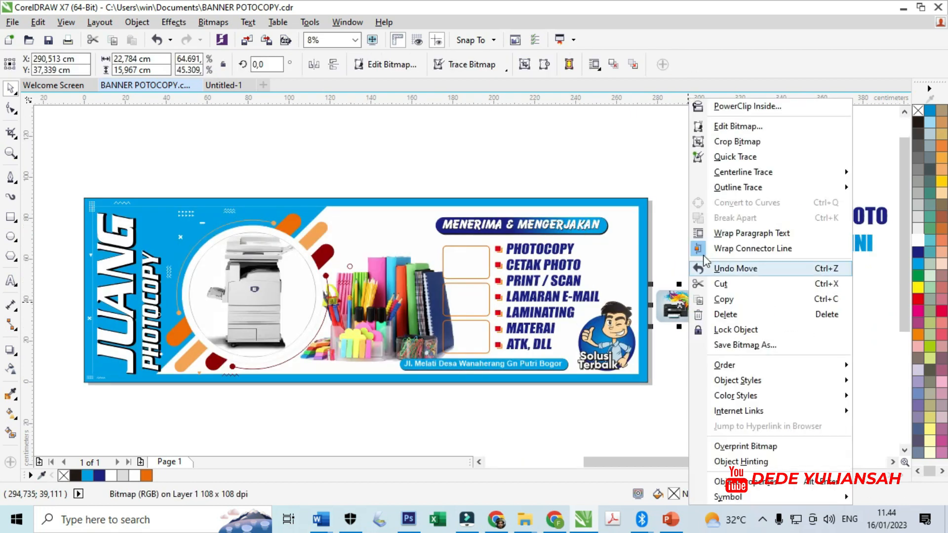
{"action": "left_click", "coordinate": [752, 101]}
{"action": "left_click", "coordinate": [455, 262]}
Step: PowerClip the laminating machine picture inside the middle orange frame
{"action": "left_click", "coordinate": [746, 313]}
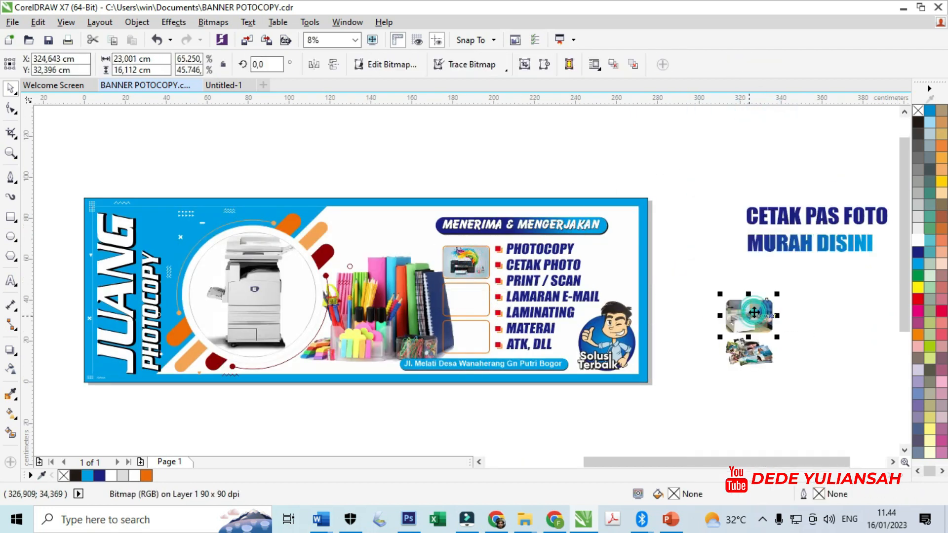
{"action": "right_click", "coordinate": [754, 317]}
{"action": "left_click", "coordinate": [800, 106]}
{"action": "left_click", "coordinate": [466, 298]}
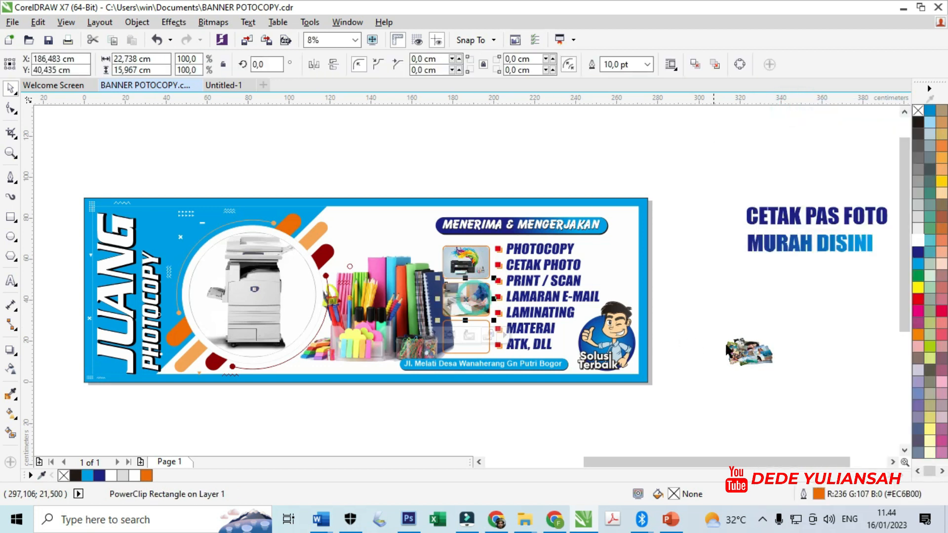
Step: PowerClip the photo collage inside the bottom orange frame
{"action": "left_click", "coordinate": [739, 349]}
{"action": "right_click", "coordinate": [750, 349]}
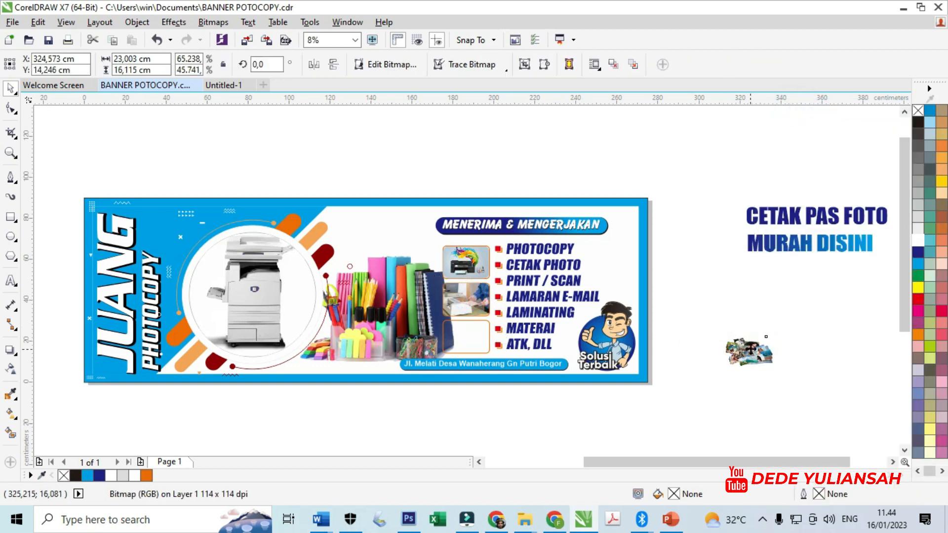
{"action": "left_click", "coordinate": [691, 292]}
{"action": "left_click", "coordinate": [748, 345]}
{"action": "right_click", "coordinate": [757, 346]}
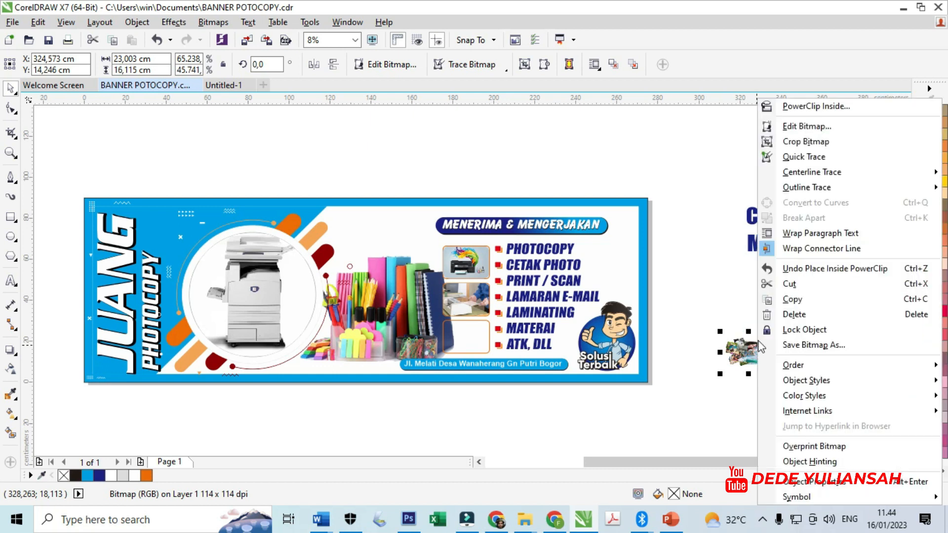
{"action": "left_click", "coordinate": [814, 106]}
{"action": "left_click", "coordinate": [466, 338]}
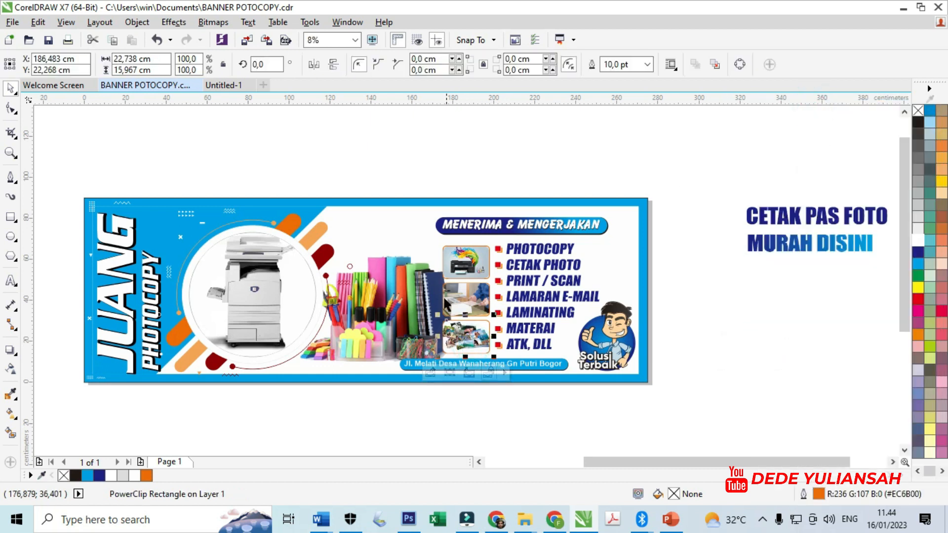
Step: Select all three picture frames, try a 12 pt outline and set their outline width to 16 pt
{"action": "scroll", "coordinate": [446, 304], "scroll_direction": "up", "scroll_amount": 1}
{"action": "left_click", "coordinate": [496, 322], "text": "shift"}
{"action": "left_click", "coordinate": [487, 222], "text": "shift"}
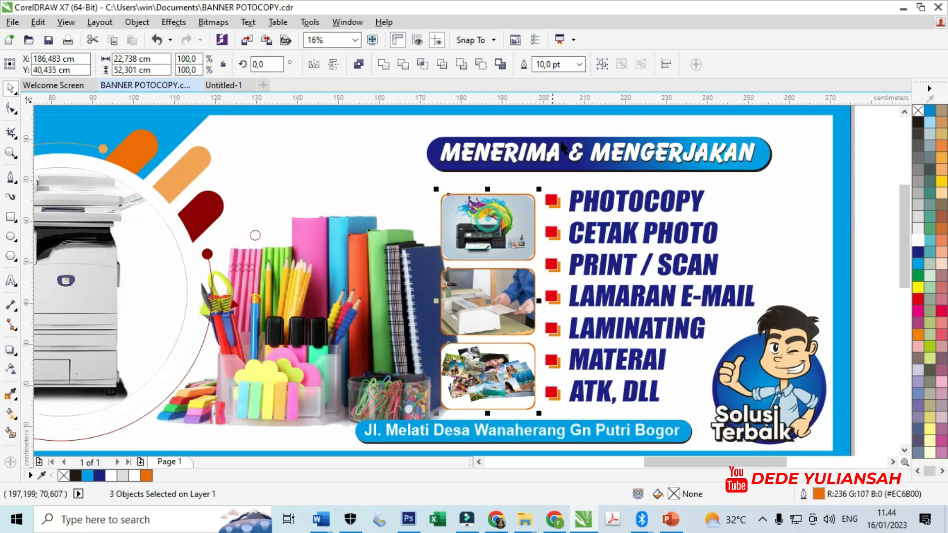
{"action": "left_click", "coordinate": [580, 63]}
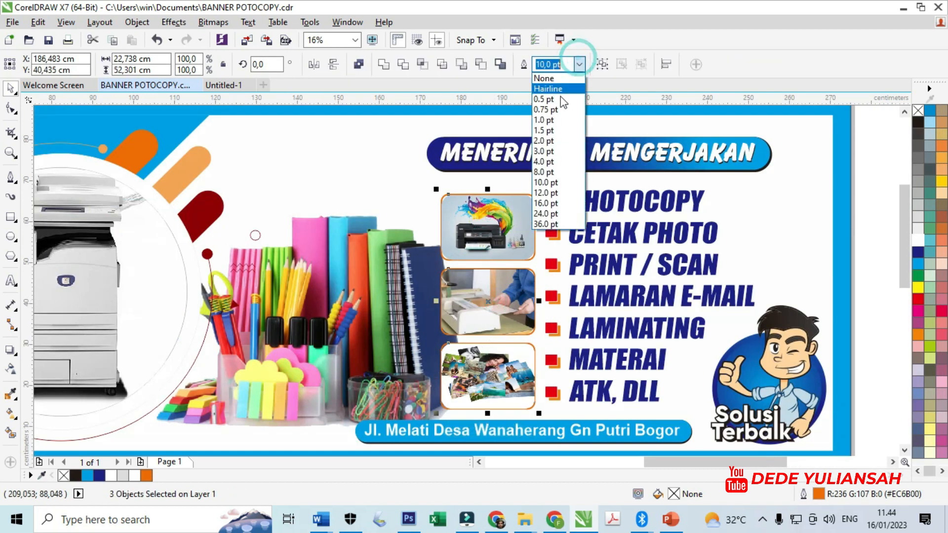
{"action": "left_click", "coordinate": [552, 193]}
{"action": "left_click", "coordinate": [580, 65]}
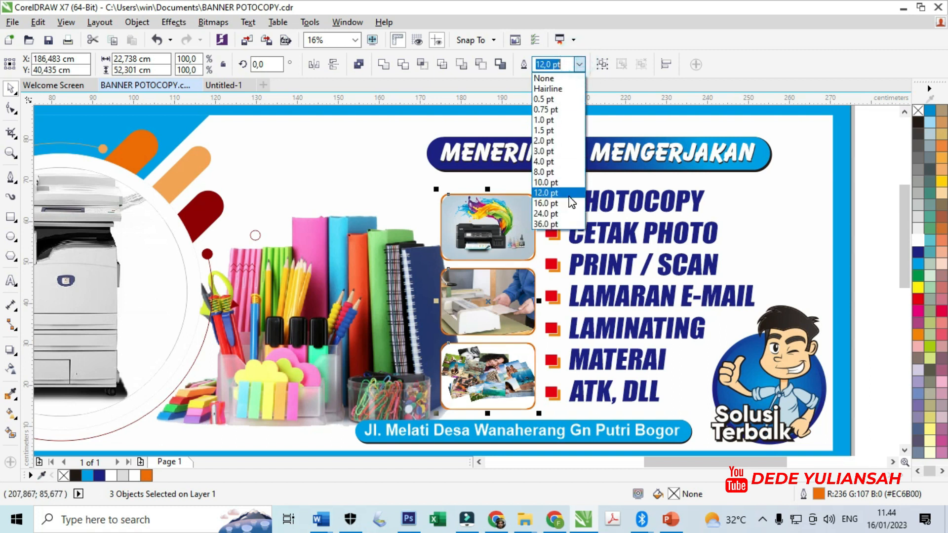
{"action": "left_click", "coordinate": [566, 201]}
{"action": "scroll", "coordinate": [487, 242], "scroll_direction": "up", "scroll_amount": 3}
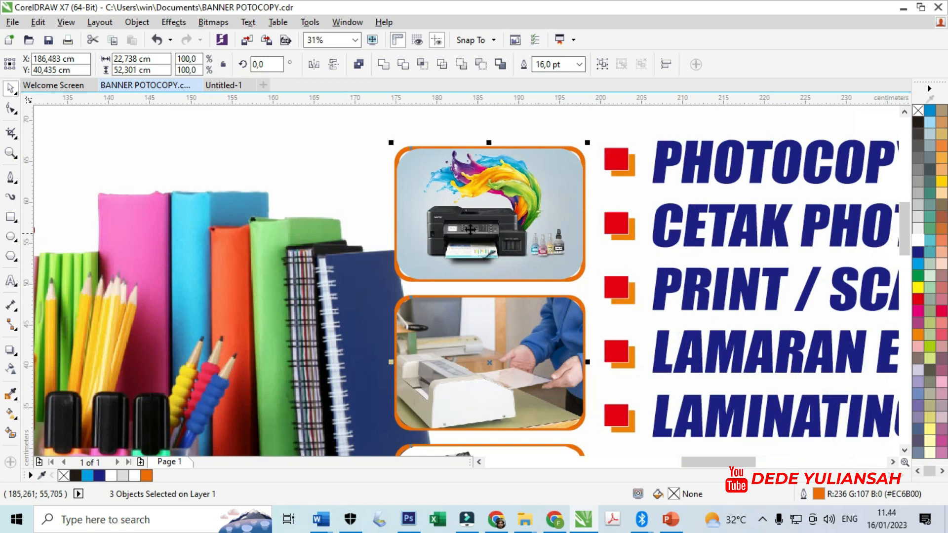
Step: Enlarge the colour printer picture inside the top orange frame so it fills the frame's corners
{"action": "scroll", "coordinate": [465, 226], "scroll_direction": "down", "scroll_amount": 3}
{"action": "scroll", "coordinate": [486, 225], "scroll_direction": "up", "scroll_amount": 5}
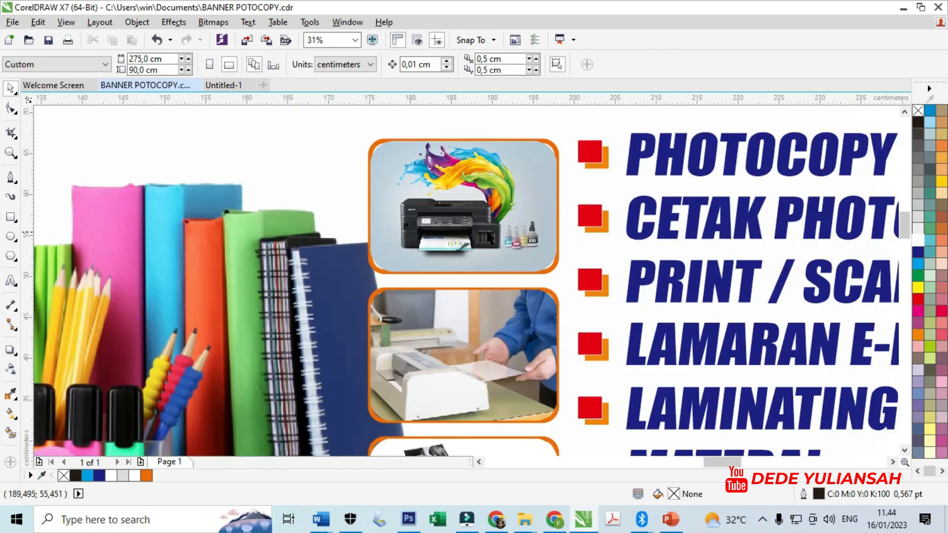
{"action": "left_click", "coordinate": [484, 235]}
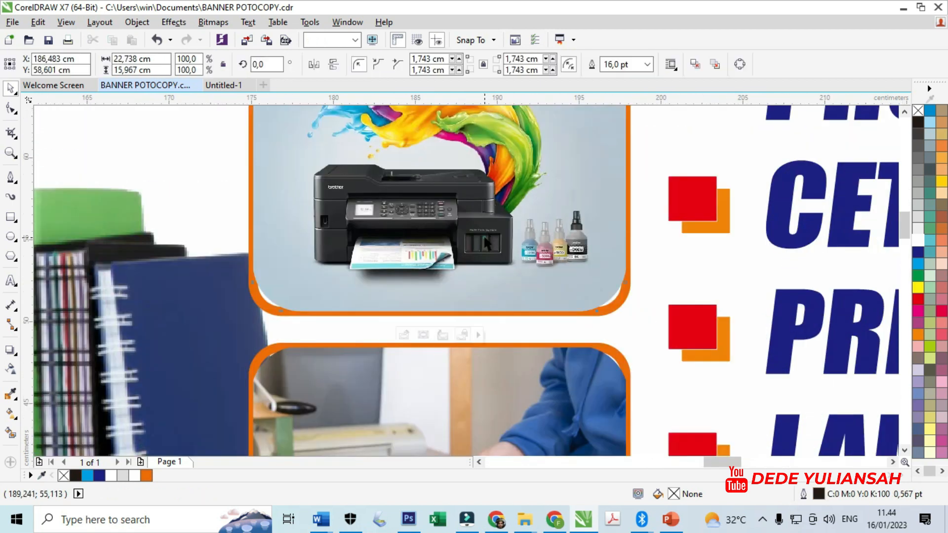
{"action": "left_click", "coordinate": [422, 338]}
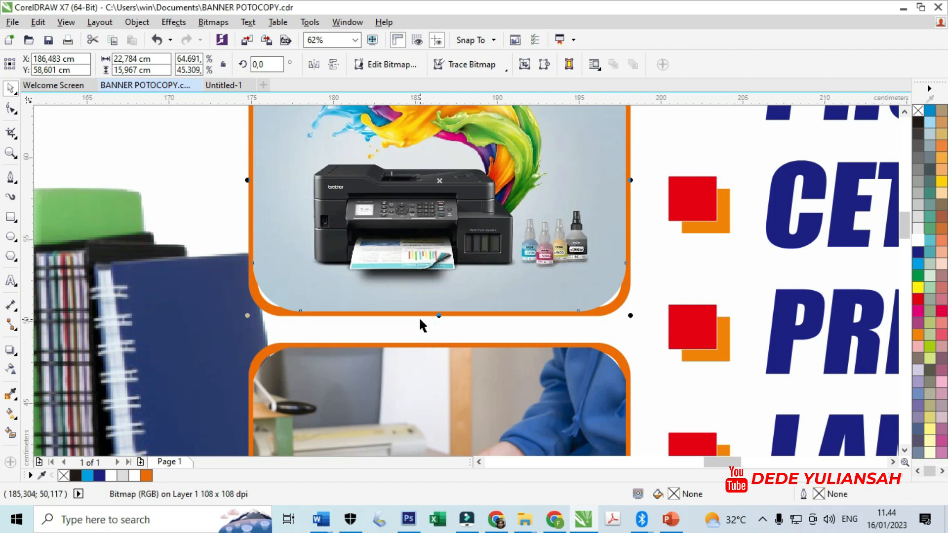
{"action": "left_click_drag", "start_coordinate": [630, 315], "coordinate": [657, 334]}
{"action": "scroll", "coordinate": [571, 328], "scroll_direction": "down", "scroll_amount": 5}
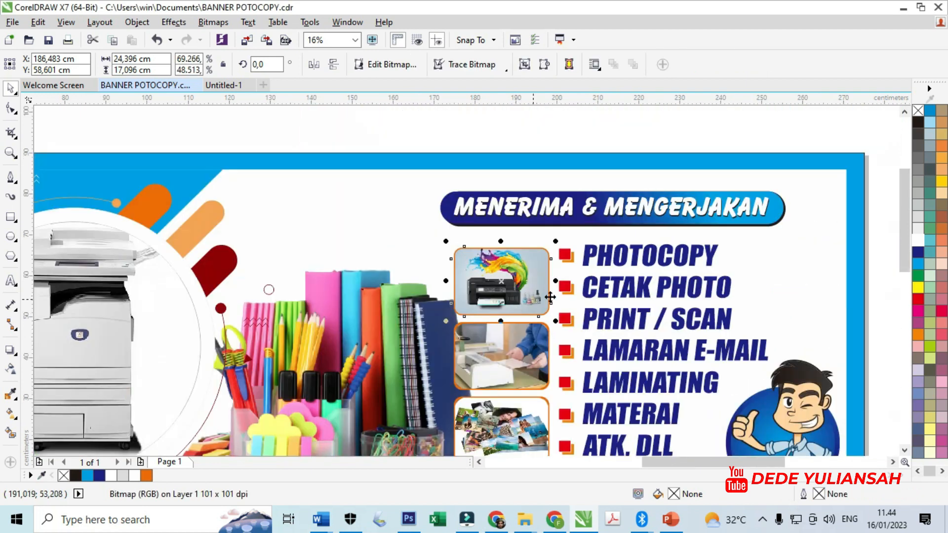
{"action": "left_click", "coordinate": [875, 305]}
{"action": "scroll", "coordinate": [599, 279], "scroll_direction": "down", "scroll_amount": 3}
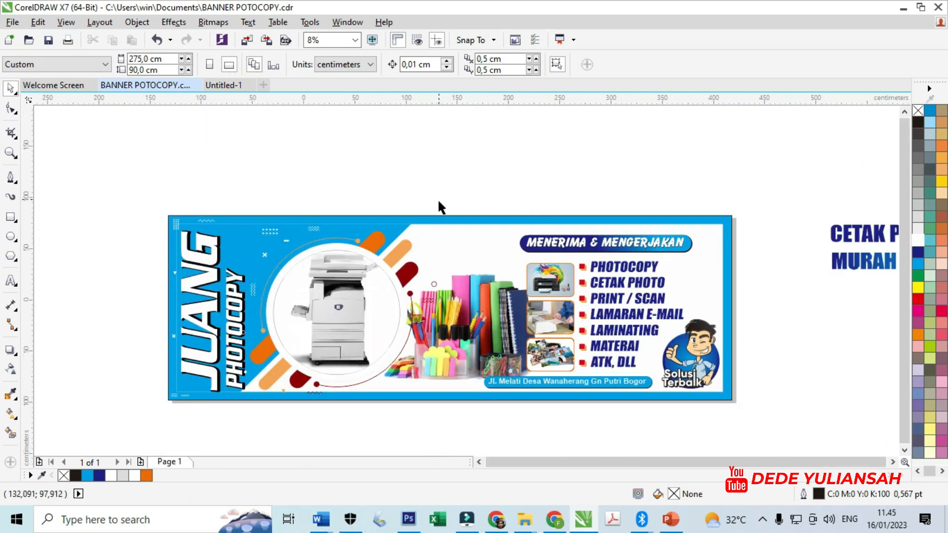
Step: Move the CETAK PAS FOTO and MURAH DISINI text lines onto the banner above the stationery and bring them to the front
{"action": "scroll", "coordinate": [438, 198], "scroll_direction": "down", "scroll_amount": 1}
{"action": "scroll", "coordinate": [648, 212], "scroll_direction": "up", "scroll_amount": 1}
{"action": "left_click_drag", "start_coordinate": [574, 179], "coordinate": [755, 251]}
{"action": "left_click_drag", "start_coordinate": [688, 217], "coordinate": [271, 214]}
{"action": "key", "text": "shift+Page_Up"}
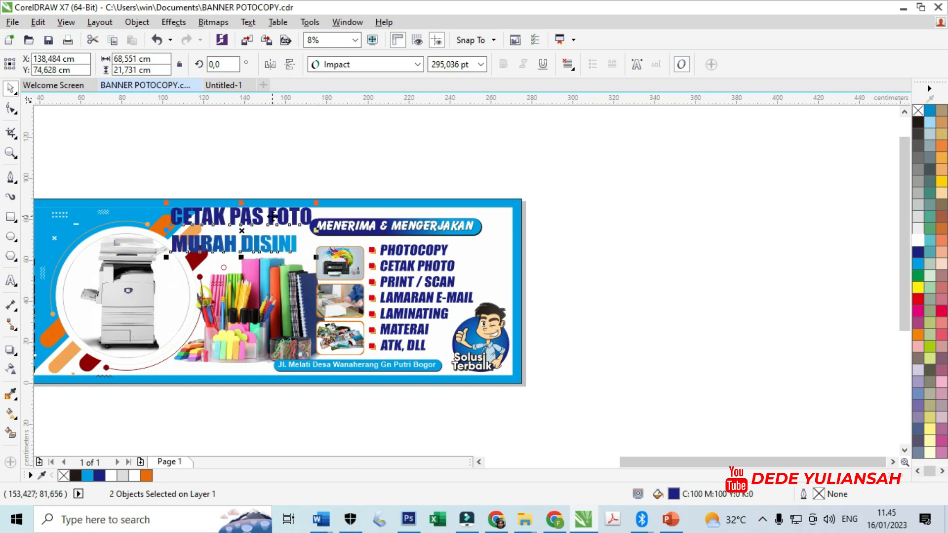
{"action": "scroll", "coordinate": [190, 216], "scroll_direction": "up", "scroll_amount": 1}
{"action": "scroll", "coordinate": [351, 224], "scroll_direction": "down", "scroll_amount": 1}
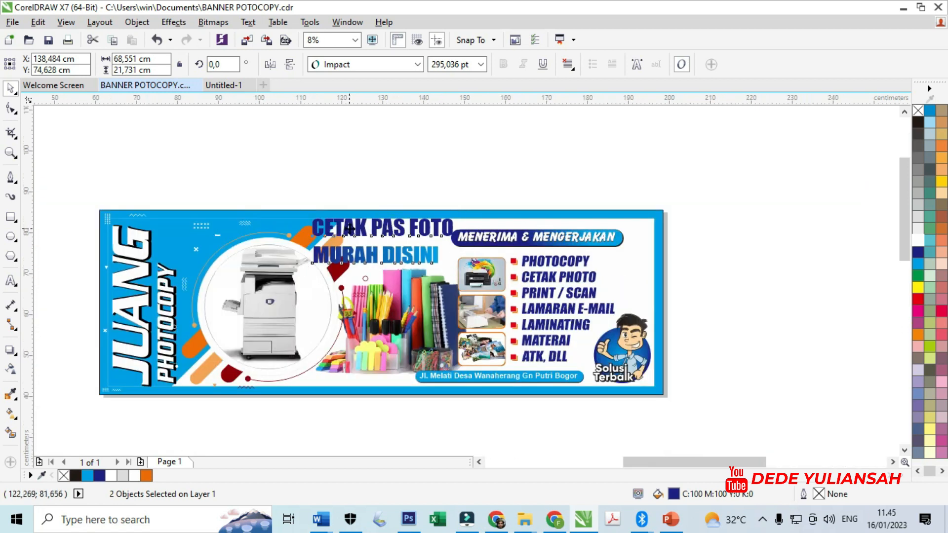
{"action": "scroll", "coordinate": [350, 229], "scroll_direction": "up", "scroll_amount": 1}
{"action": "left_click_drag", "start_coordinate": [406, 229], "coordinate": [387, 237]}
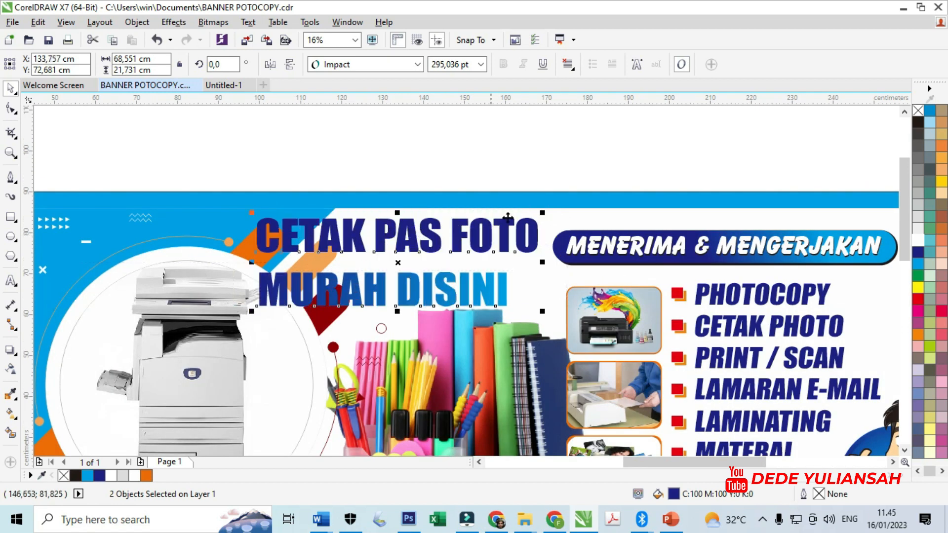
Step: Shift the MENERIMA & MENGERJAKAN heading and its bar right to make room for the new text
{"action": "scroll", "coordinate": [514, 218], "scroll_direction": "down", "scroll_amount": 1}
{"action": "left_click_drag", "start_coordinate": [520, 188], "coordinate": [711, 255]}
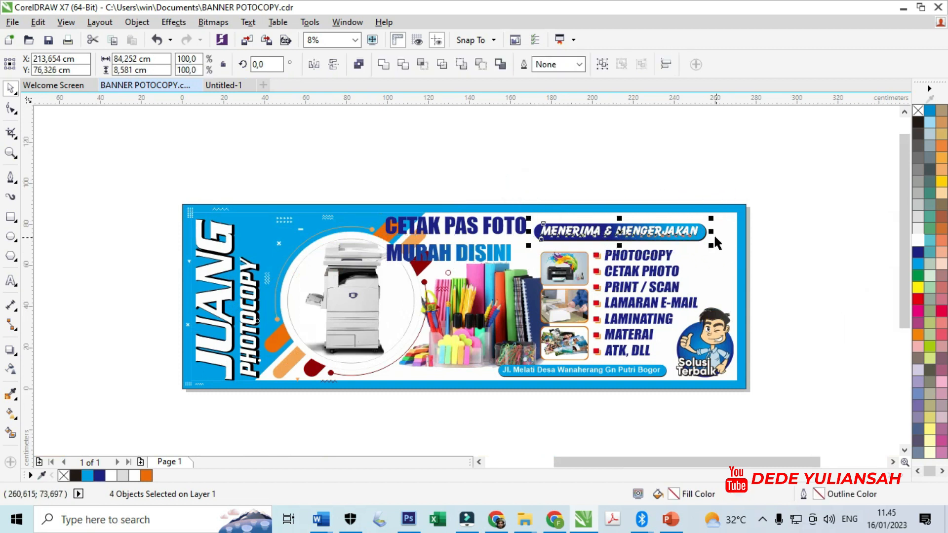
{"action": "scroll", "coordinate": [706, 235], "scroll_direction": "up", "scroll_amount": 1}
{"action": "left_click_drag", "start_coordinate": [685, 226], "coordinate": [746, 228]}
{"action": "scroll", "coordinate": [706, 213], "scroll_direction": "down", "scroll_amount": 2}
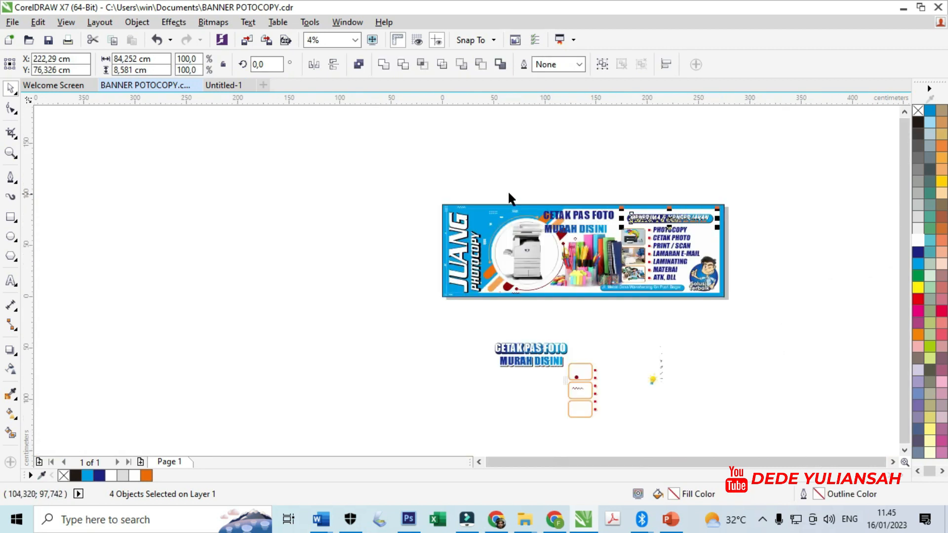
Step: Shift the CETAK PAS FOTO and MURAH DISINI lines slightly right, above the stationery
{"action": "scroll", "coordinate": [607, 196], "scroll_direction": "up", "scroll_amount": 1}
{"action": "left_click_drag", "start_coordinate": [463, 186], "coordinate": [633, 274]}
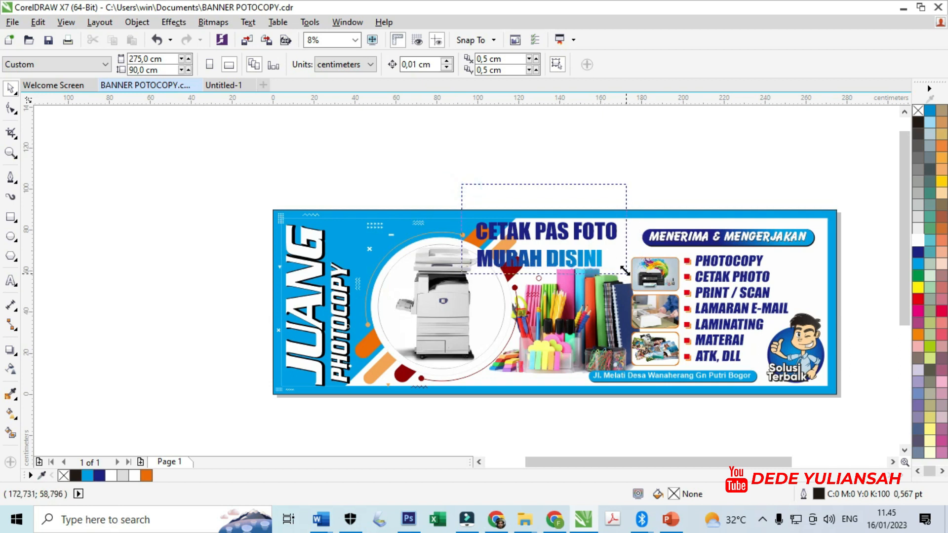
{"action": "scroll", "coordinate": [612, 232], "scroll_direction": "up", "scroll_amount": 1}
{"action": "left_click_drag", "start_coordinate": [606, 232], "coordinate": [637, 232]}
Step: Add a one-step outside contour with round corners and an offset of about 0.75 cm to CETAK PAS FOTO
{"action": "left_click", "coordinate": [521, 228]}
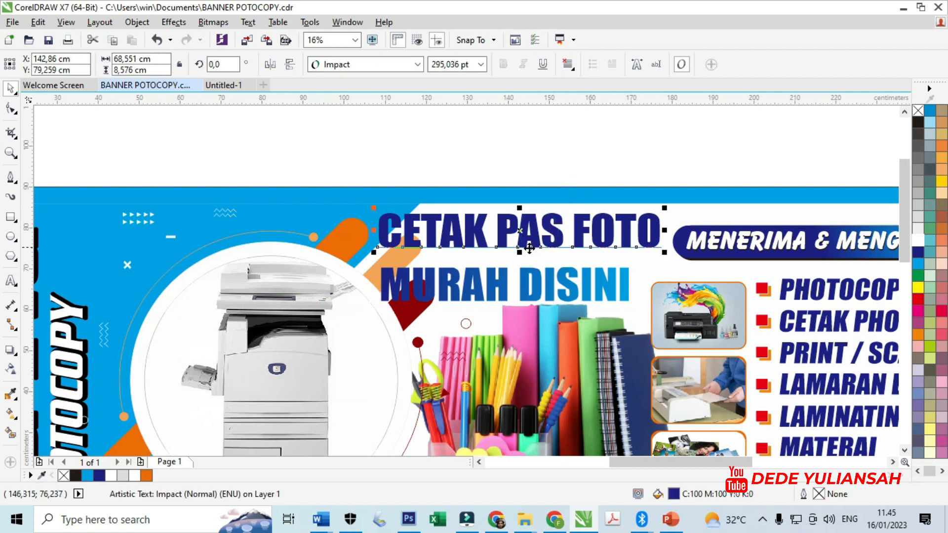
{"action": "left_click", "coordinate": [14, 354]}
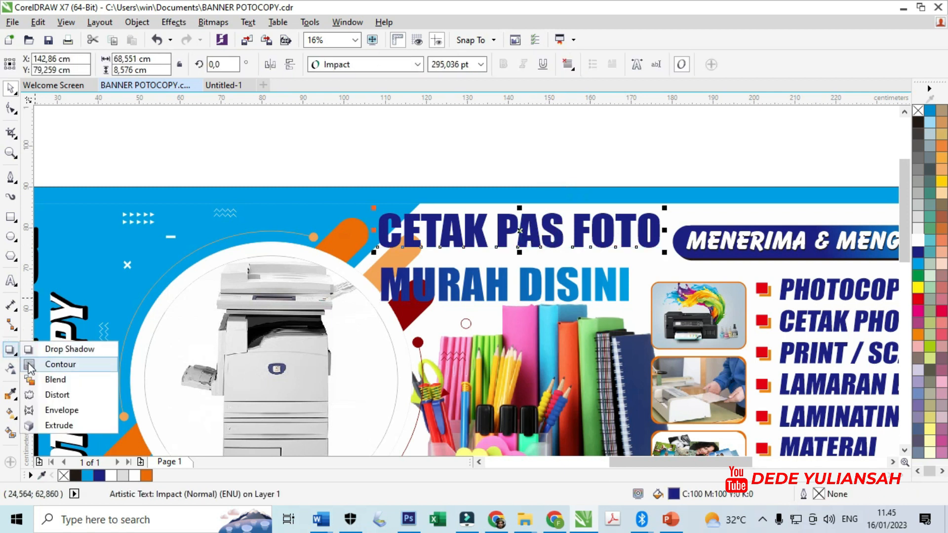
{"action": "left_click", "coordinate": [30, 366]}
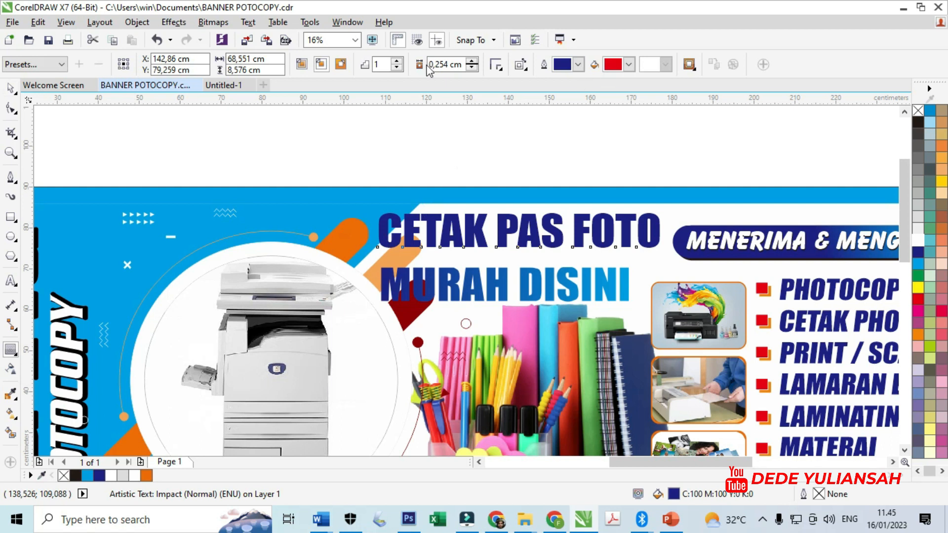
{"action": "left_click", "coordinate": [341, 65]}
{"action": "scroll", "coordinate": [384, 231], "scroll_direction": "up", "scroll_amount": 2}
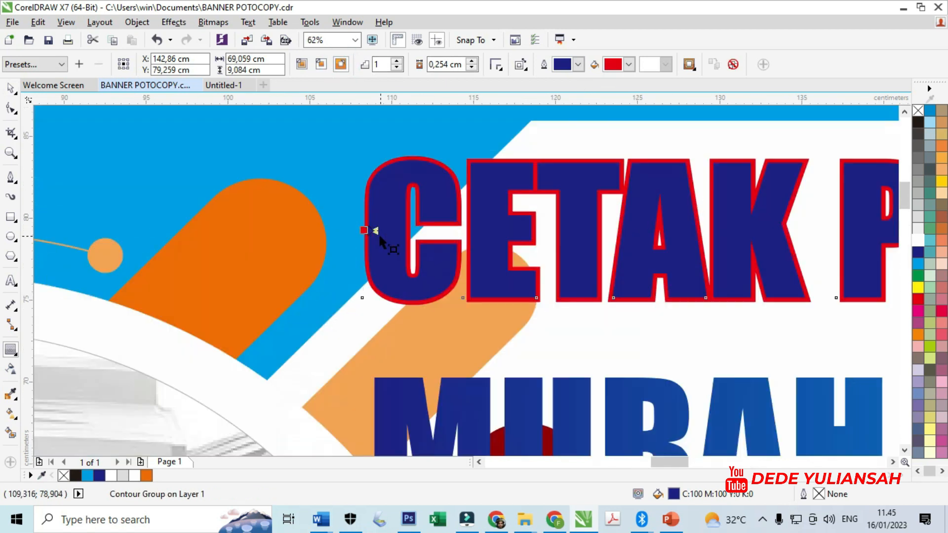
{"action": "left_click_drag", "start_coordinate": [354, 230], "coordinate": [353, 231]}
{"action": "left_click", "coordinate": [496, 65]}
{"action": "left_click", "coordinate": [504, 97]}
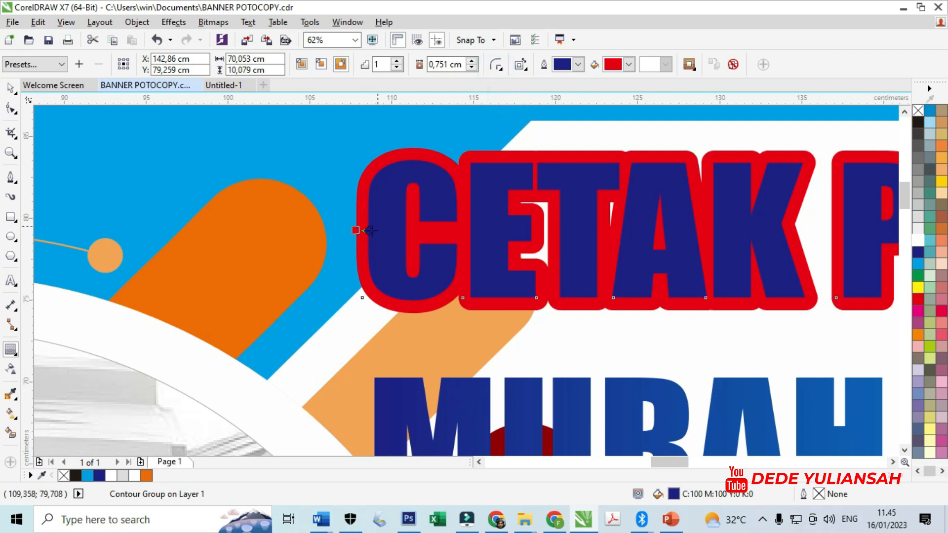
{"action": "scroll", "coordinate": [357, 232], "scroll_direction": "down", "scroll_amount": 2}
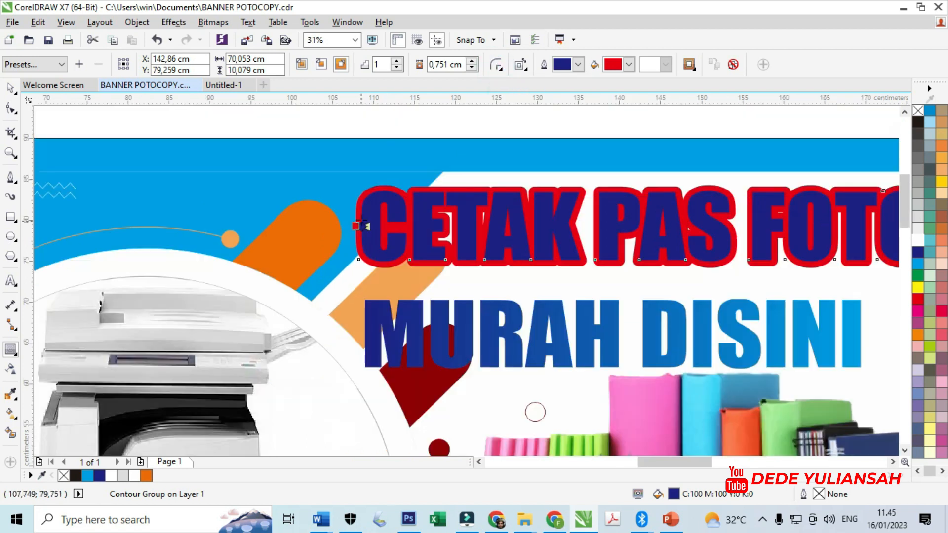
Step: Break the CETAK PAS FOTO contour group apart and undo the test move of the separated shape
{"action": "left_click", "coordinate": [10, 88]}
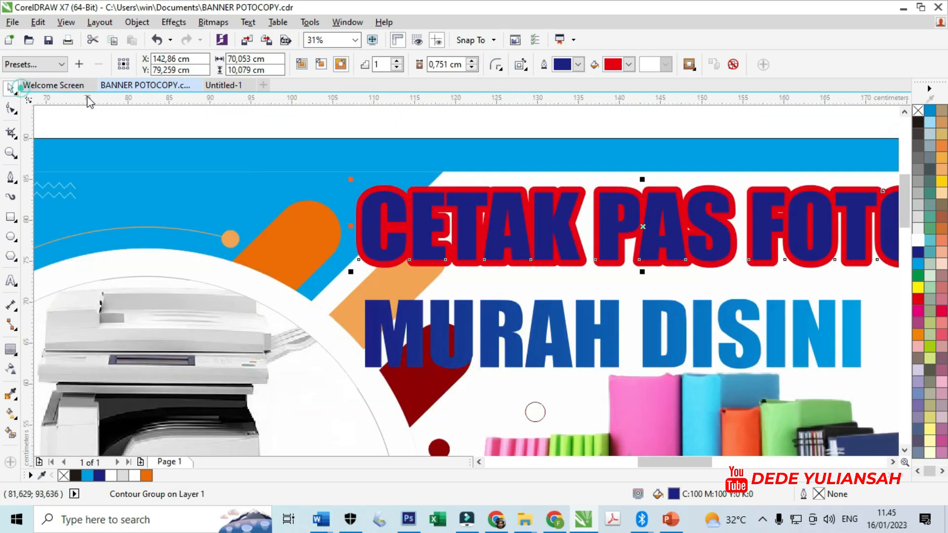
{"action": "left_click", "coordinate": [360, 126]}
{"action": "scroll", "coordinate": [393, 191], "scroll_direction": "up", "scroll_amount": 2}
{"action": "left_click", "coordinate": [392, 192]}
{"action": "right_click", "coordinate": [391, 192]}
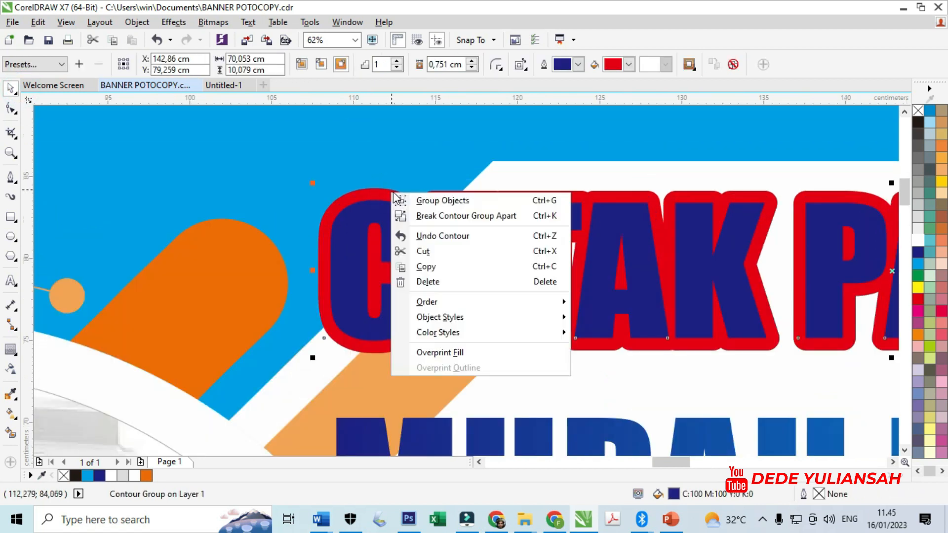
{"action": "left_click", "coordinate": [453, 216]}
{"action": "left_click", "coordinate": [421, 151]}
{"action": "left_click_drag", "start_coordinate": [413, 195], "coordinate": [413, 172]}
{"action": "key", "text": "ctrl+z"}
Step: Fill the CETAK PAS FOTO lettering with white
{"action": "scroll", "coordinate": [341, 211], "scroll_direction": "down", "scroll_amount": 2}
{"action": "left_click", "coordinate": [435, 216]}
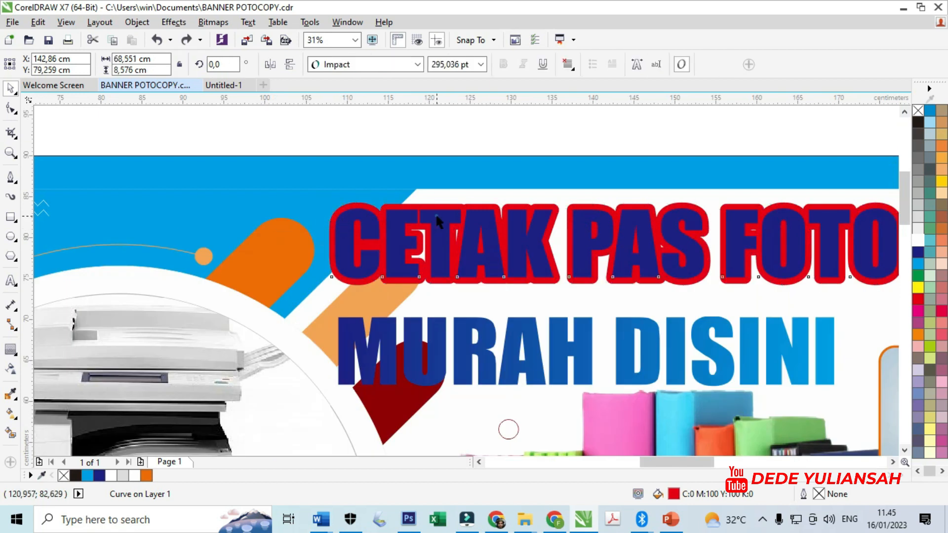
{"action": "left_click", "coordinate": [917, 242]}
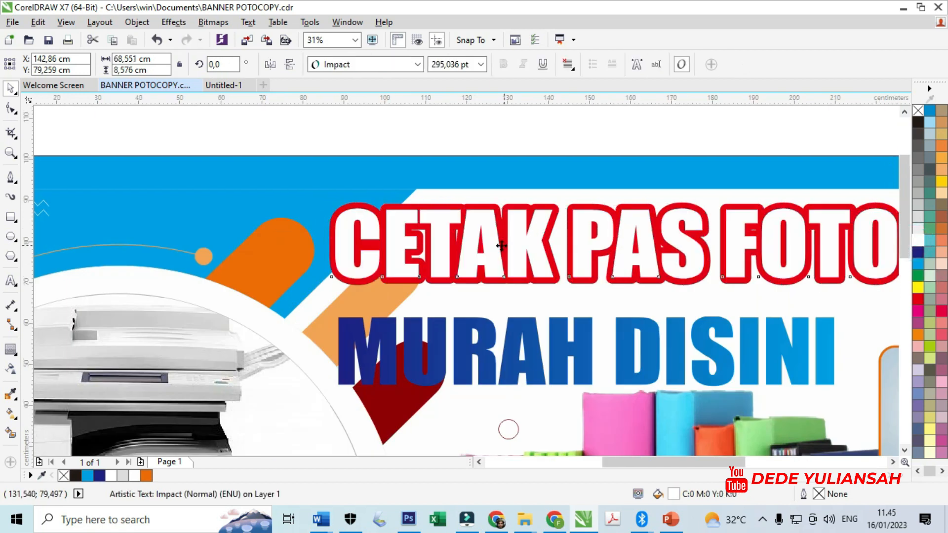
{"action": "scroll", "coordinate": [507, 179], "scroll_direction": "down", "scroll_amount": 2}
{"action": "left_click", "coordinate": [506, 179]}
Step: Try a dark-blue-to-cyan gradient fill on the CETAK PAS FOTO lettering and undo it
{"action": "scroll", "coordinate": [696, 274], "scroll_direction": "up", "scroll_amount": 2}
{"action": "left_click", "coordinate": [697, 273]}
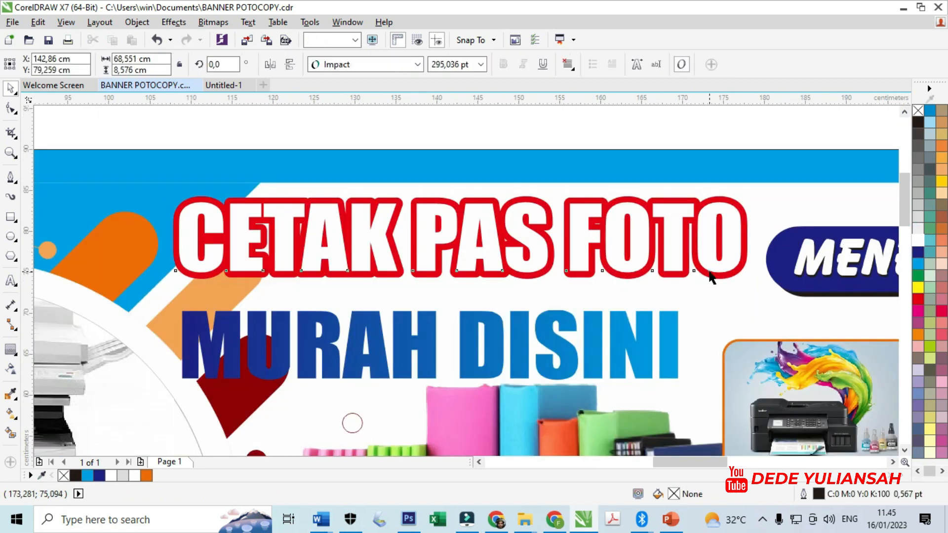
{"action": "left_click", "coordinate": [12, 416]}
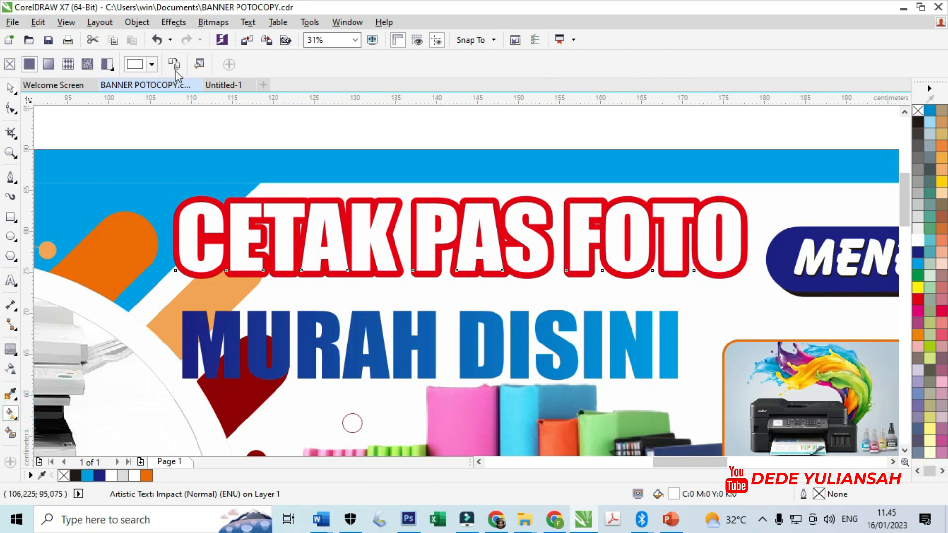
{"action": "left_click_drag", "start_coordinate": [420, 239], "coordinate": [605, 148]}
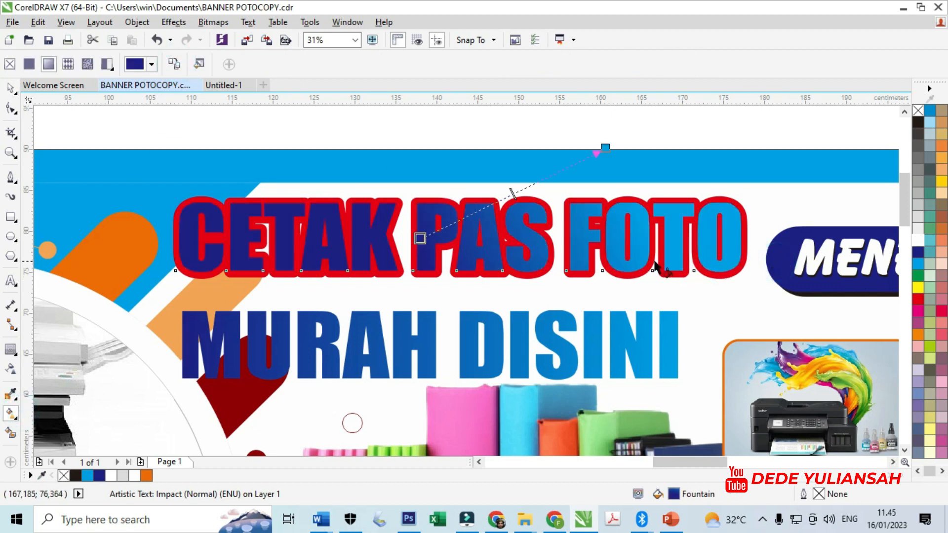
{"action": "key", "text": "ctrl+z"}
Step: Apply the dark-blue-to-cyan gradient fill to the red contour shape behind CETAK PAS FOTO
{"action": "left_click", "coordinate": [436, 279]}
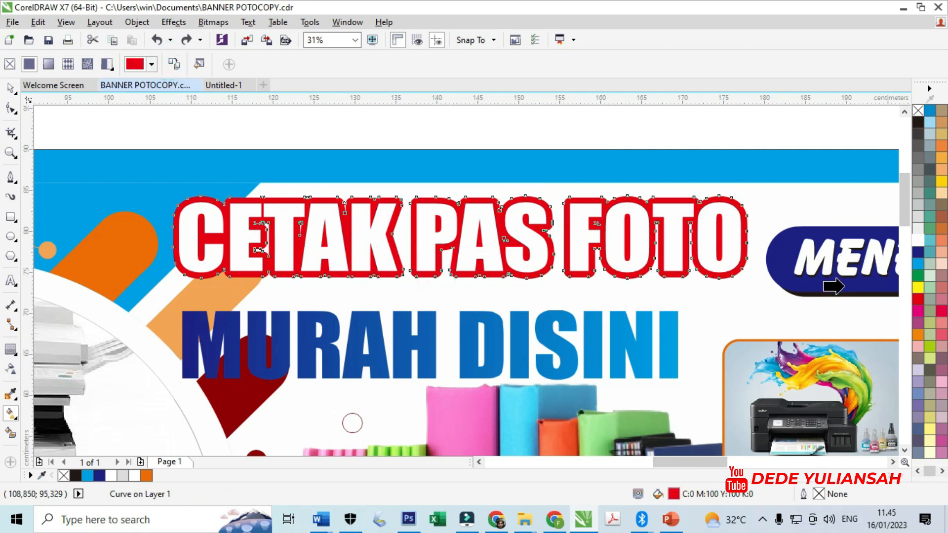
{"action": "key", "text": "ctrl+shift+z"}
{"action": "scroll", "coordinate": [461, 284], "scroll_direction": "down", "scroll_amount": 2}
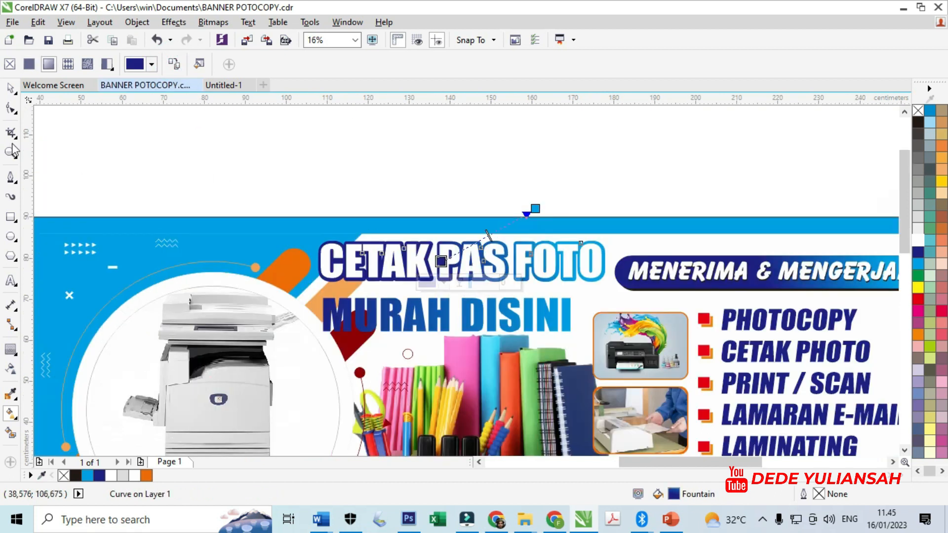
{"action": "left_click", "coordinate": [17, 88]}
{"action": "left_click", "coordinate": [170, 138]}
Step: Create a black copy of the gradient contour shape, offset about 2 cm right and 1 cm down, and place it behind the lettering
{"action": "scroll", "coordinate": [321, 281], "scroll_direction": "up", "scroll_amount": 3}
{"action": "left_click_drag", "start_coordinate": [451, 332], "coordinate": [515, 366]}
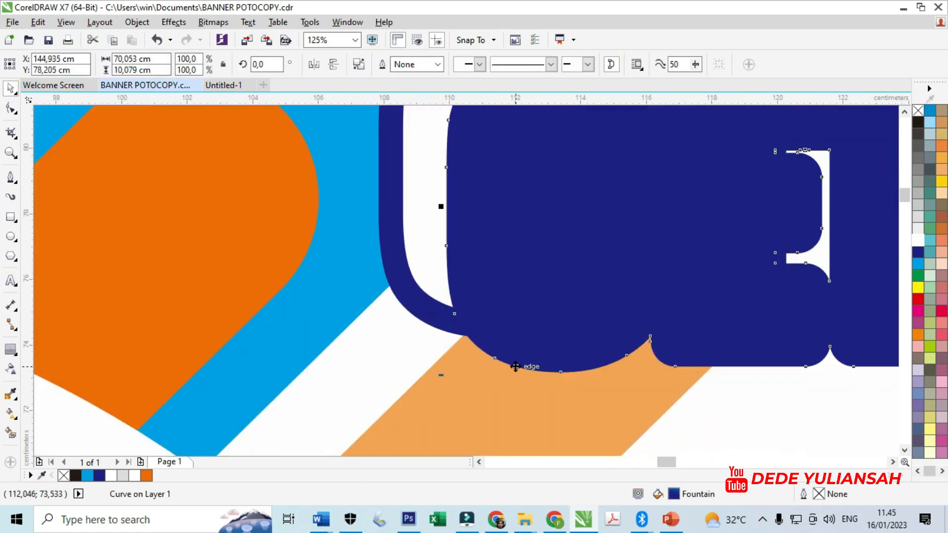
{"action": "left_click", "coordinate": [78, 475]}
{"action": "left_click", "coordinate": [419, 253], "text": "shift"}
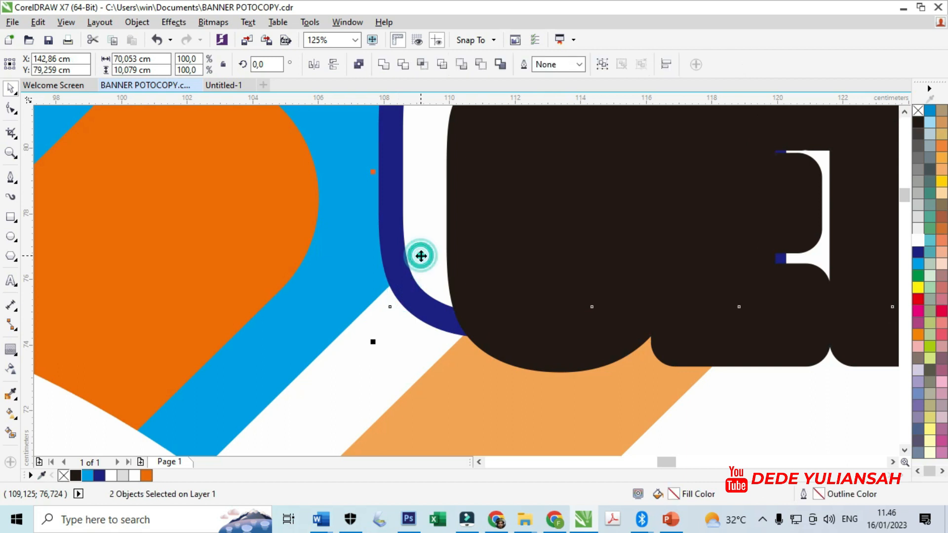
{"action": "key", "text": "ctrl+Page_Down"}
{"action": "scroll", "coordinate": [365, 271], "scroll_direction": "down", "scroll_amount": 3}
{"action": "left_click", "coordinate": [374, 174]}
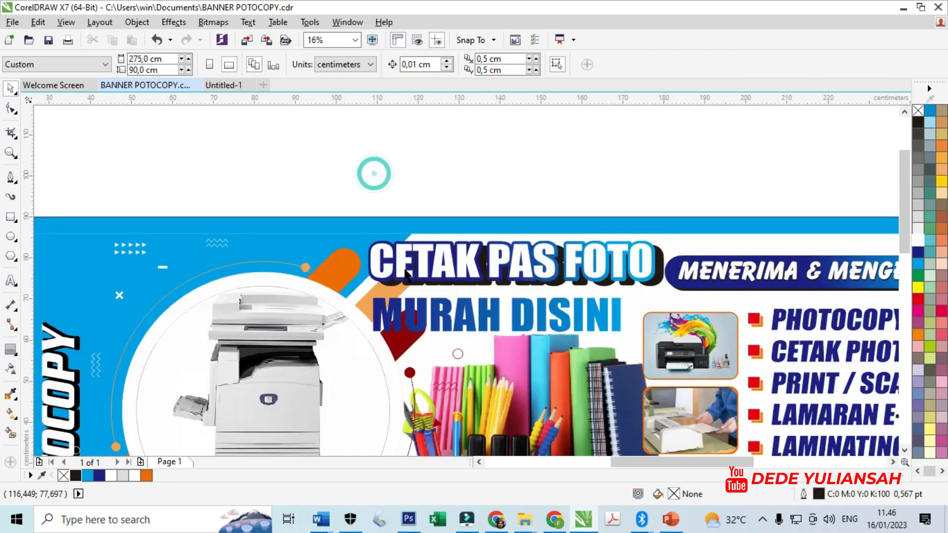
Step: Move the black shadow shape left so it sits closer beneath the gradient outline of CETAK PAS FOTO
{"action": "scroll", "coordinate": [406, 274], "scroll_direction": "up", "scroll_amount": 5}
{"action": "left_click", "coordinate": [307, 343]}
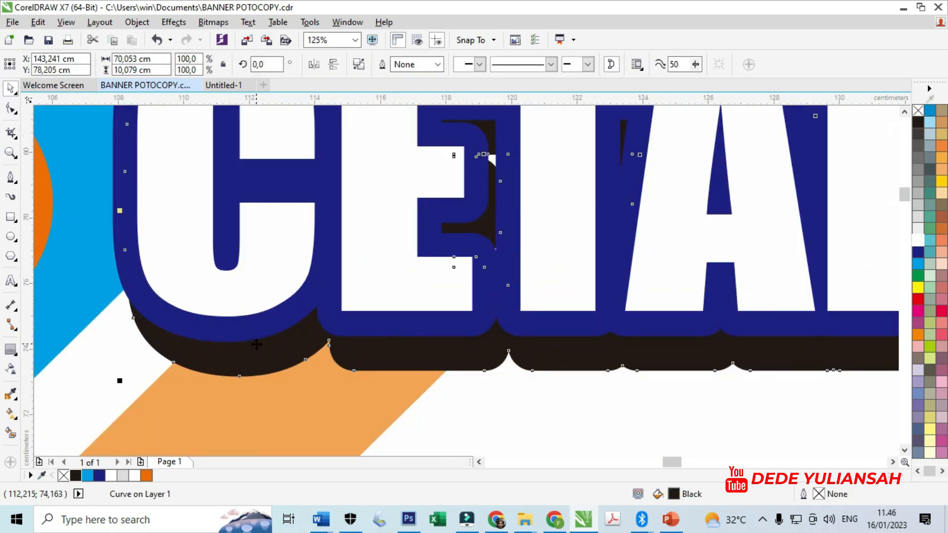
{"action": "scroll", "coordinate": [257, 344], "scroll_direction": "down", "scroll_amount": 3}
{"action": "scroll", "coordinate": [445, 302], "scroll_direction": "up", "scroll_amount": 3}
{"action": "left_click", "coordinate": [462, 295]}
{"action": "scroll", "coordinate": [444, 252], "scroll_direction": "down", "scroll_amount": 3}
{"action": "left_click", "coordinate": [468, 159]}
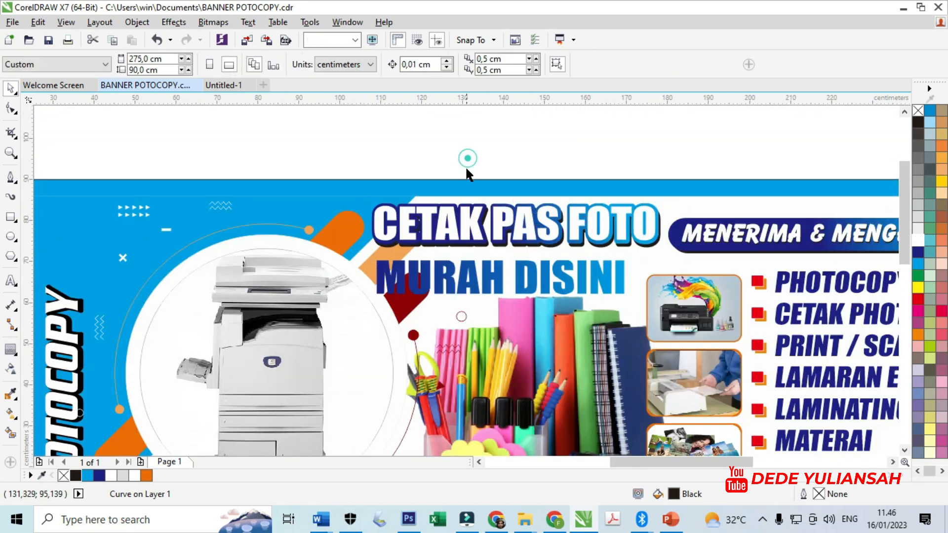
Step: Move MURAH DISINI up and right, closer beneath CETAK PAS FOTO, and add a 0.751 cm outside contour with white as its fill colour
{"action": "scroll", "coordinate": [612, 277], "scroll_direction": "up", "scroll_amount": 2}
{"action": "left_click_drag", "start_coordinate": [603, 281], "coordinate": [622, 269]}
{"action": "left_click", "coordinate": [11, 351]}
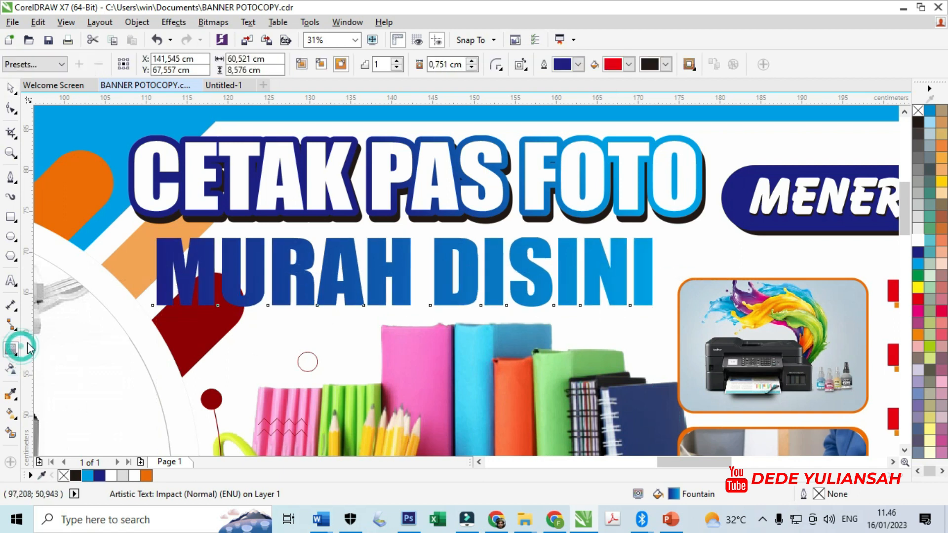
{"action": "left_click", "coordinate": [630, 64]}
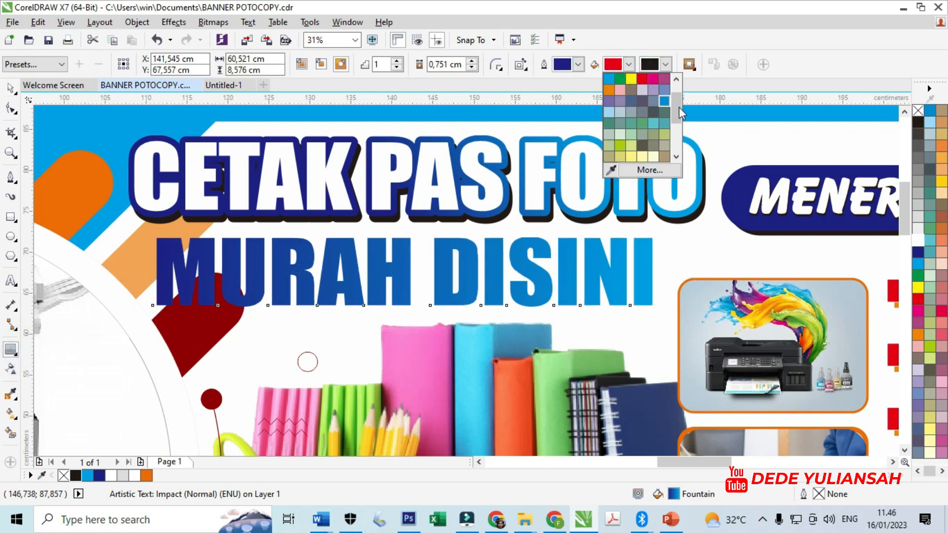
{"action": "left_click", "coordinate": [664, 89]}
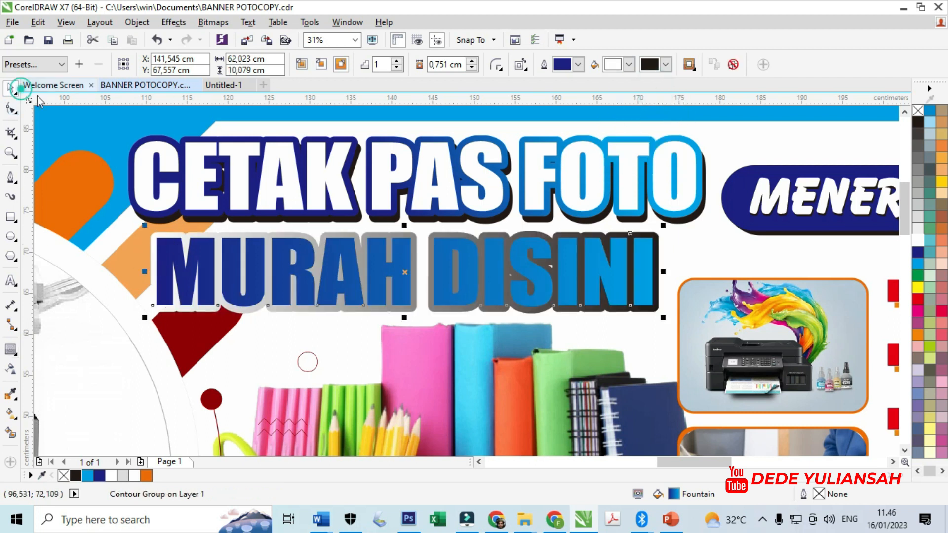
{"action": "scroll", "coordinate": [384, 232], "scroll_direction": "down", "scroll_amount": 2}
{"action": "left_click", "coordinate": [359, 134]}
{"action": "scroll", "coordinate": [384, 225], "scroll_direction": "up", "scroll_amount": 3}
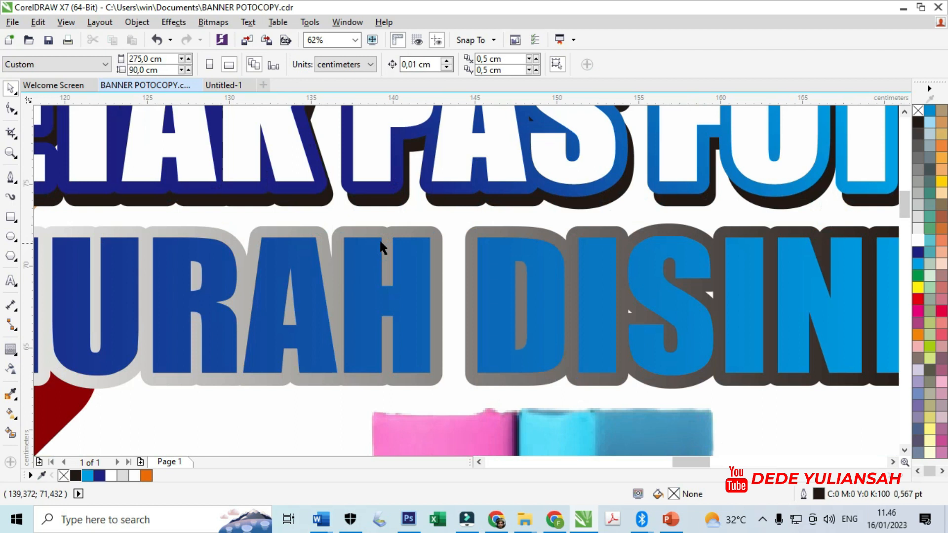
Step: Break the contour group of MURAH DISINI apart and fill the separated contour shape with white
{"action": "left_click", "coordinate": [375, 229]}
{"action": "right_click", "coordinate": [375, 230]}
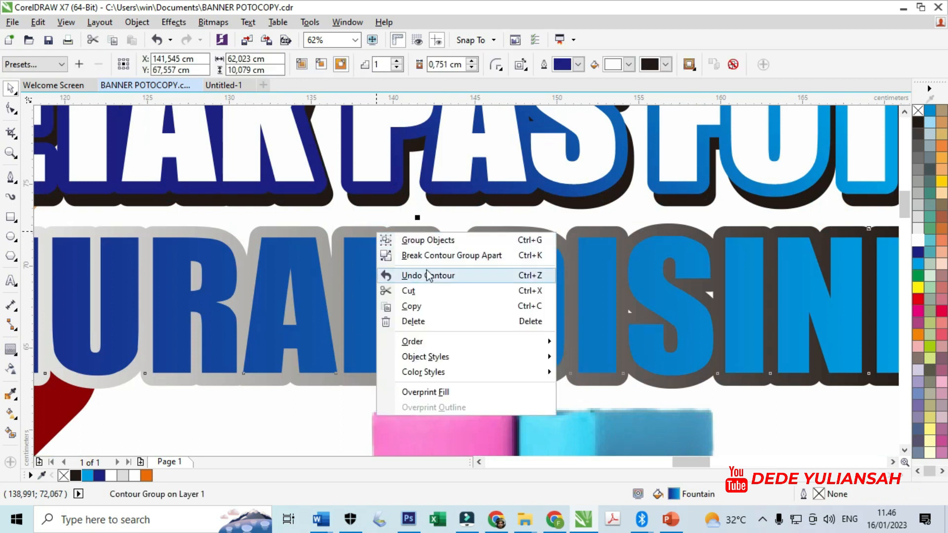
{"action": "left_click", "coordinate": [423, 255]}
{"action": "scroll", "coordinate": [412, 183], "scroll_direction": "down", "scroll_amount": 3}
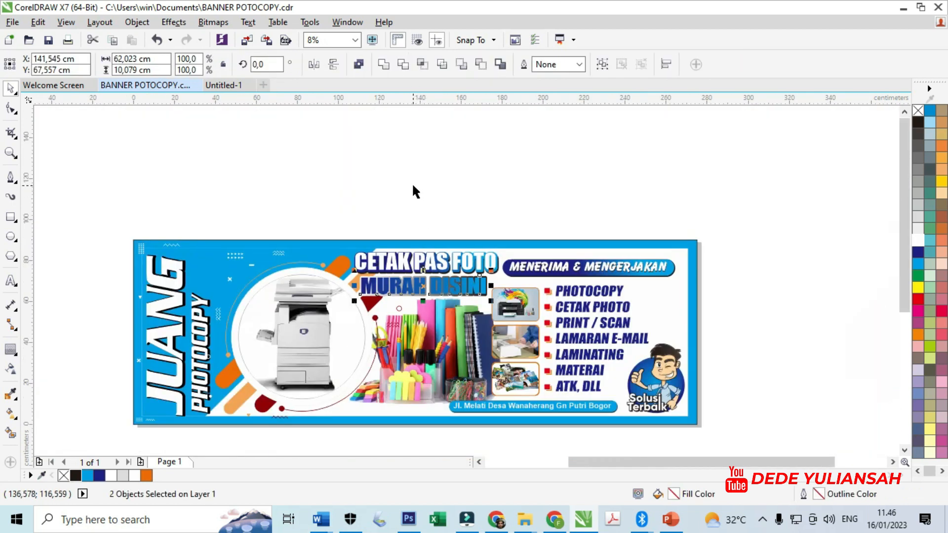
{"action": "left_click", "coordinate": [412, 183]}
{"action": "scroll", "coordinate": [441, 285], "scroll_direction": "up", "scroll_amount": 3}
{"action": "left_click", "coordinate": [416, 229]}
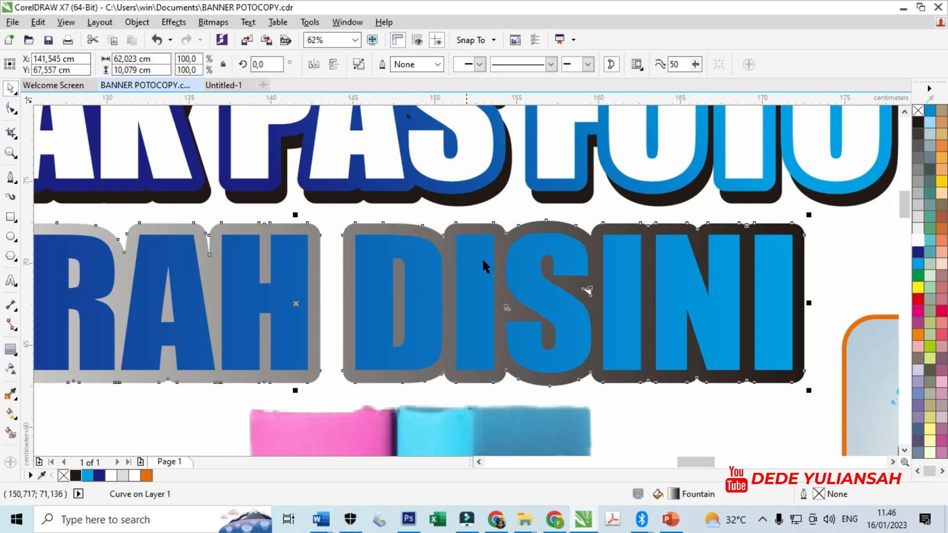
{"action": "scroll", "coordinate": [501, 272], "scroll_direction": "down", "scroll_amount": 2}
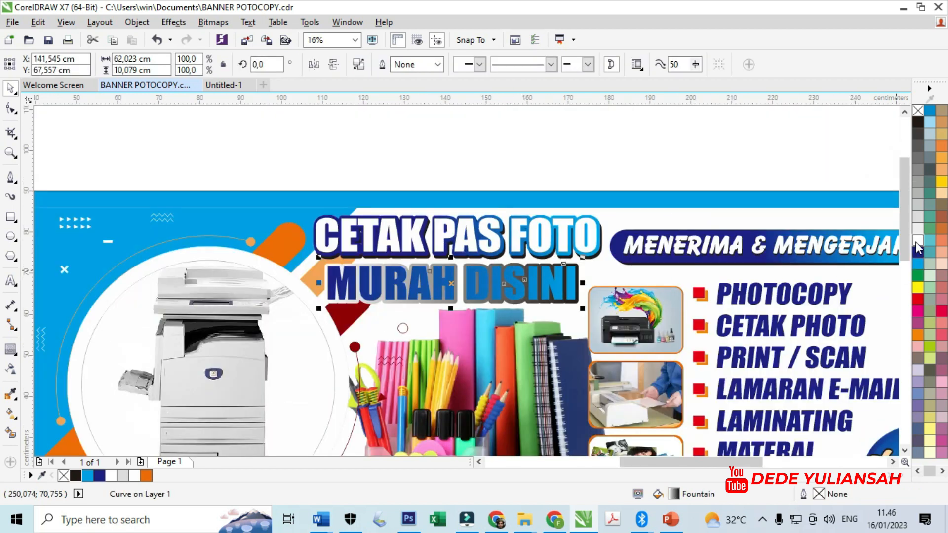
{"action": "left_click", "coordinate": [916, 242]}
Step: Create a black copy of the white MURAH DISINI contour, offset about 1.7 cm right and 1 cm down, and place it behind the lettering
{"action": "scroll", "coordinate": [341, 292], "scroll_direction": "up", "scroll_amount": 2}
{"action": "left_click", "coordinate": [342, 284]}
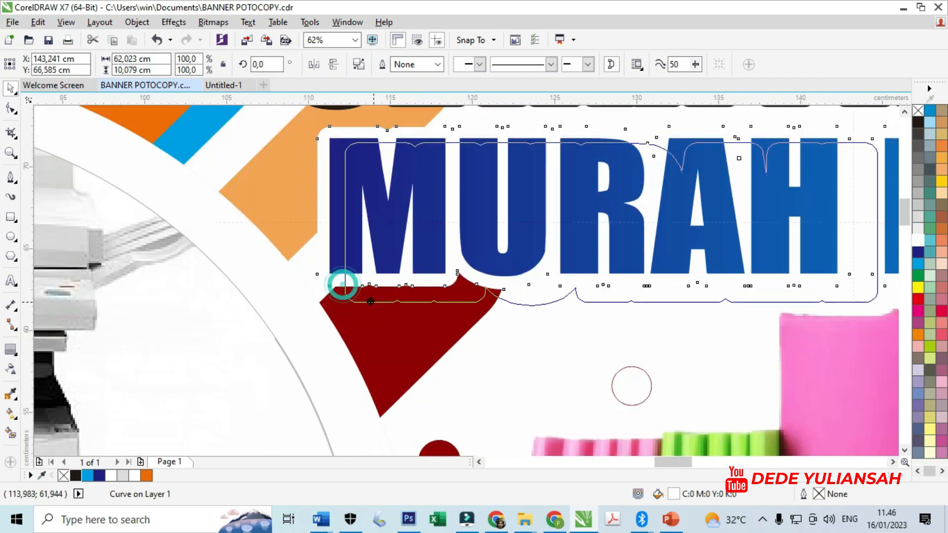
{"action": "key", "text": "shift+Page_Up"}
{"action": "left_click", "coordinate": [76, 476]}
{"action": "left_click", "coordinate": [327, 270], "text": "shift"}
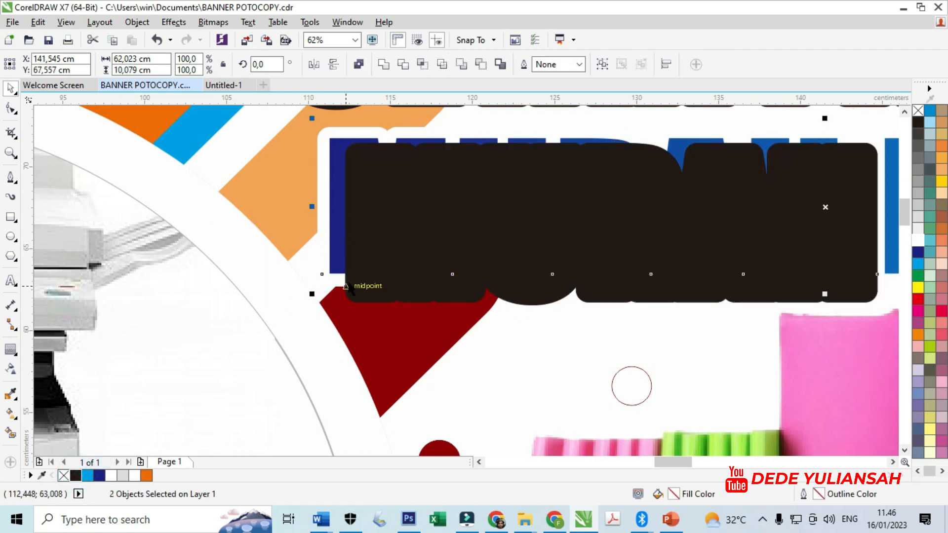
{"action": "key", "text": "shift+Page_Up"}
{"action": "scroll", "coordinate": [394, 292], "scroll_direction": "down", "scroll_amount": 2}
{"action": "left_click", "coordinate": [369, 157]}
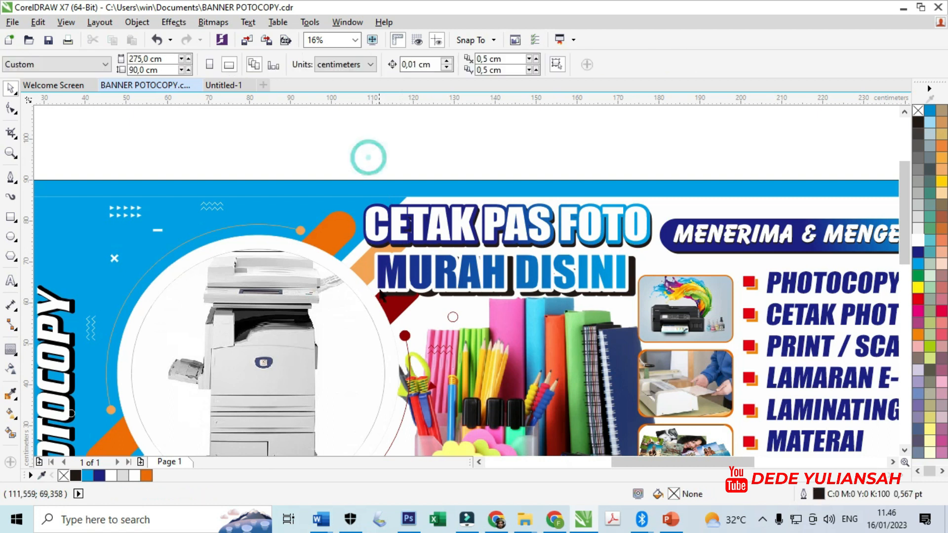
Step: Move the black shadow shape of MURAH DISINI about 1 cm left and slightly up, closer beneath the white outline
{"action": "scroll", "coordinate": [383, 296], "scroll_direction": "up", "scroll_amount": 2}
{"action": "left_click", "coordinate": [384, 274]}
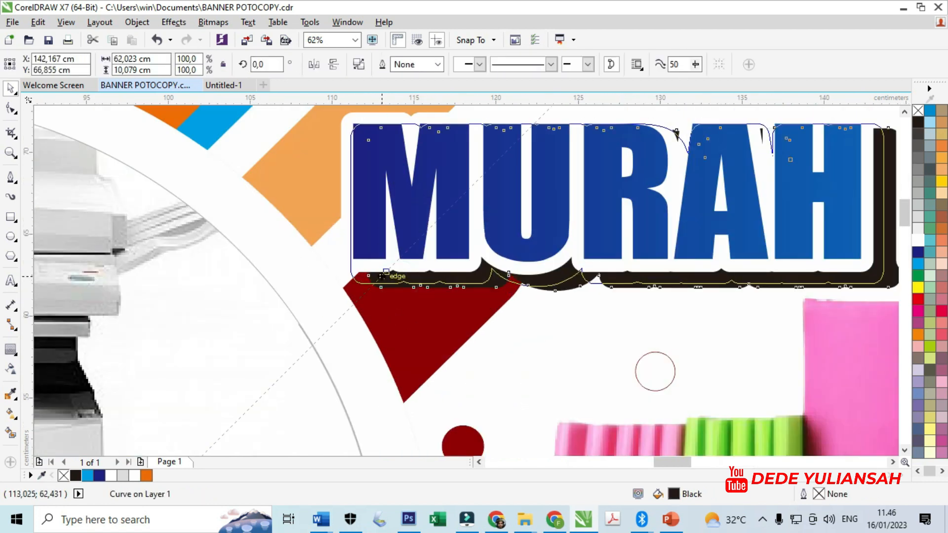
{"action": "scroll", "coordinate": [345, 198], "scroll_direction": "down", "scroll_amount": 3}
{"action": "left_click", "coordinate": [331, 189]}
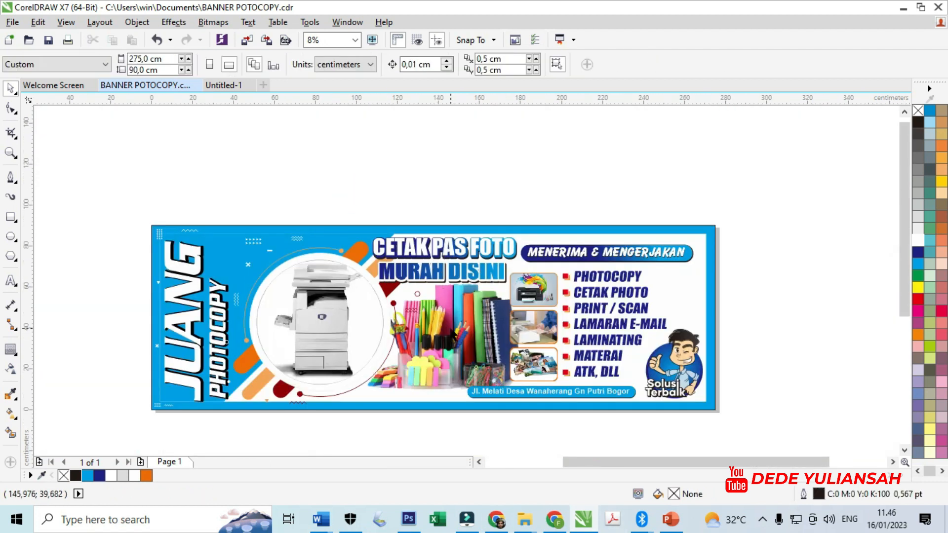
Step: Delete the spare CETAK PAS FOTO and MURAH DISINI lettering below the banner page
{"action": "scroll", "coordinate": [452, 334], "scroll_direction": "down", "scroll_amount": 1}
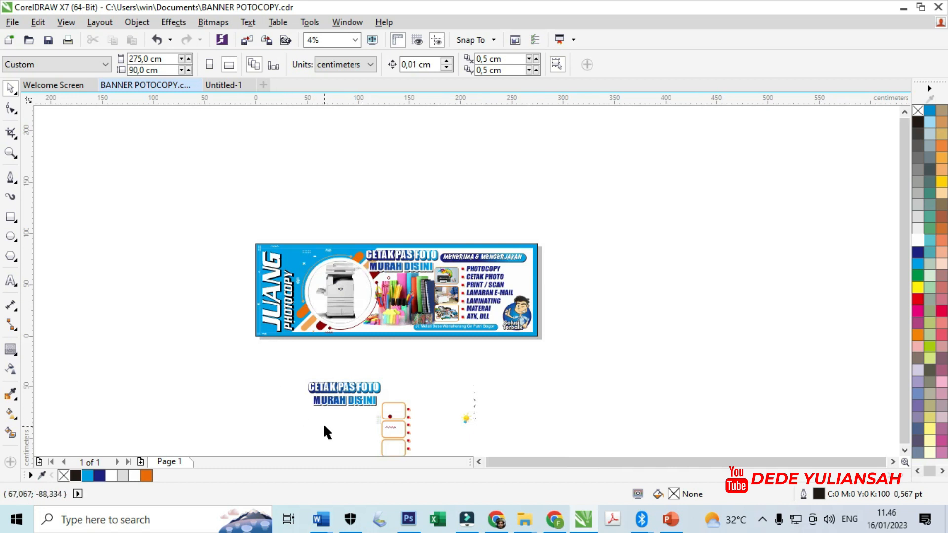
{"action": "left_click_drag", "start_coordinate": [249, 364], "coordinate": [391, 447]}
{"action": "key", "text": "Delete"}
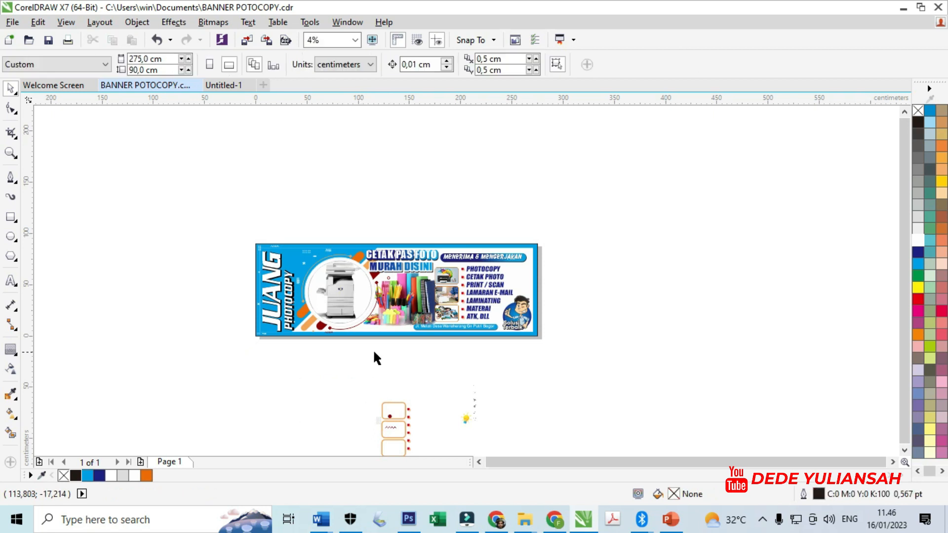
{"action": "left_click_drag", "start_coordinate": [497, 434], "coordinate": [313, 362]}
{"action": "scroll", "coordinate": [399, 387], "scroll_direction": "up", "scroll_amount": 2}
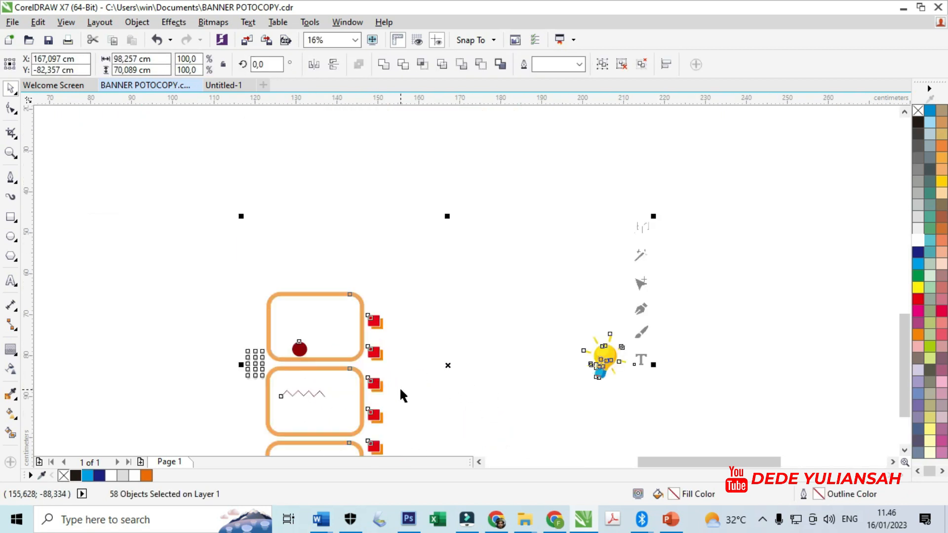
{"action": "scroll", "coordinate": [401, 390], "scroll_direction": "down", "scroll_amount": 2}
{"action": "left_click", "coordinate": [502, 329]}
Step: Move the column of grey tool icons from below the page to the banner's right edge, beside the services list
{"action": "scroll", "coordinate": [445, 331], "scroll_direction": "up", "scroll_amount": 1}
{"action": "left_click_drag", "start_coordinate": [437, 322], "coordinate": [470, 394]}
{"action": "left_click", "coordinate": [517, 418]}
{"action": "left_click_drag", "start_coordinate": [445, 302], "coordinate": [513, 215]}
{"action": "scroll", "coordinate": [464, 365], "scroll_direction": "down", "scroll_amount": 1}
{"action": "scroll", "coordinate": [513, 215], "scroll_direction": "up", "scroll_amount": 3}
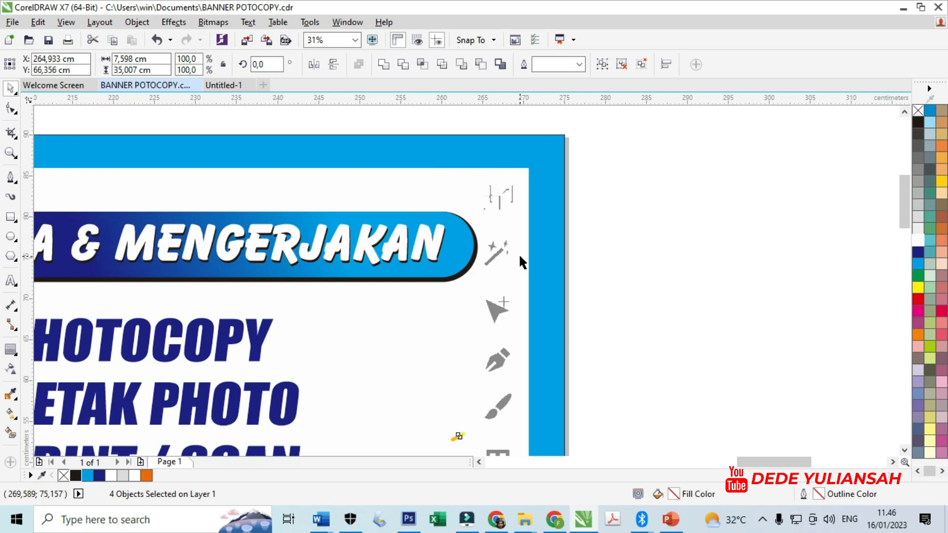
{"action": "left_click_drag", "start_coordinate": [497, 197], "coordinate": [499, 218]}
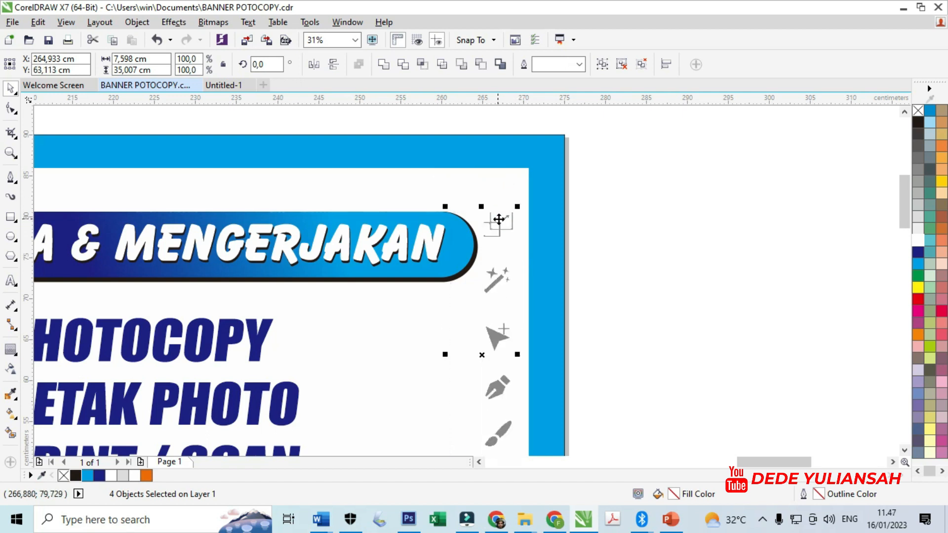
{"action": "scroll", "coordinate": [513, 213], "scroll_direction": "down", "scroll_amount": 2}
{"action": "left_click", "coordinate": [580, 265]}
Step: Move the yellow light bulb graphic onto the banner, right of the services list and above the mascot
{"action": "scroll", "coordinate": [322, 417], "scroll_direction": "down", "scroll_amount": 1}
{"action": "scroll", "coordinate": [360, 390], "scroll_direction": "down", "scroll_amount": 1}
{"action": "scroll", "coordinate": [364, 438], "scroll_direction": "up", "scroll_amount": 1}
{"action": "left_click", "coordinate": [335, 417]}
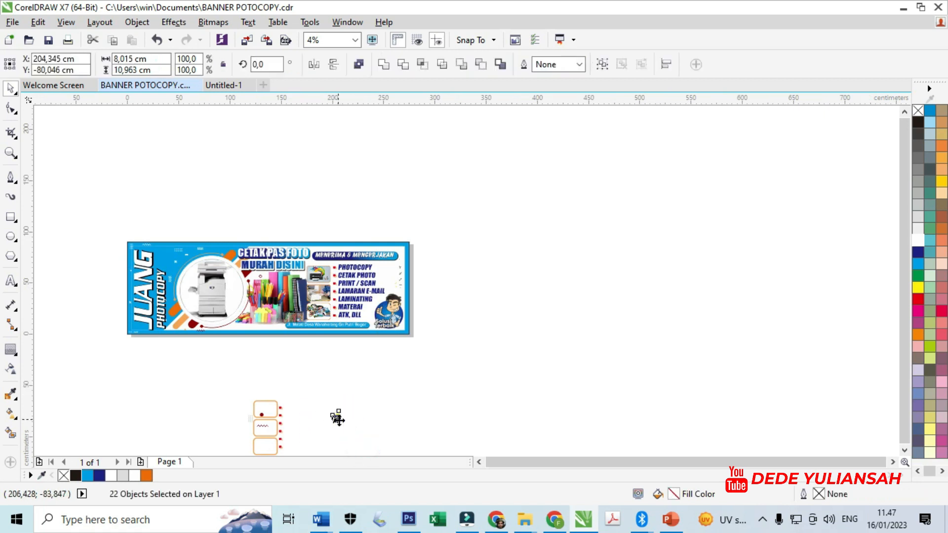
{"action": "left_click_drag", "start_coordinate": [336, 416], "coordinate": [347, 282]}
{"action": "scroll", "coordinate": [395, 285], "scroll_direction": "up", "scroll_amount": 3}
{"action": "scroll", "coordinate": [426, 287], "scroll_direction": "down", "scroll_amount": 3}
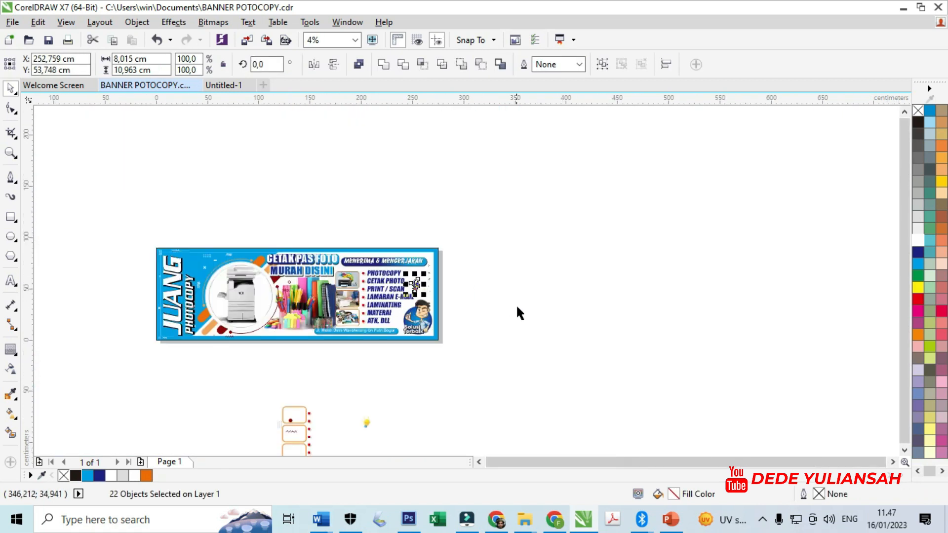
{"action": "left_click", "coordinate": [520, 307]}
Step: Delete the leftover frames, bullets and ornaments below the banner page
{"action": "scroll", "coordinate": [462, 337], "scroll_direction": "down", "scroll_amount": 1}
{"action": "left_click_drag", "start_coordinate": [232, 351], "coordinate": [479, 419]}
{"action": "left_click", "coordinate": [295, 334]}
{"action": "scroll", "coordinate": [296, 338], "scroll_direction": "up", "scroll_amount": 2}
{"action": "scroll", "coordinate": [267, 296], "scroll_direction": "down", "scroll_amount": 1}
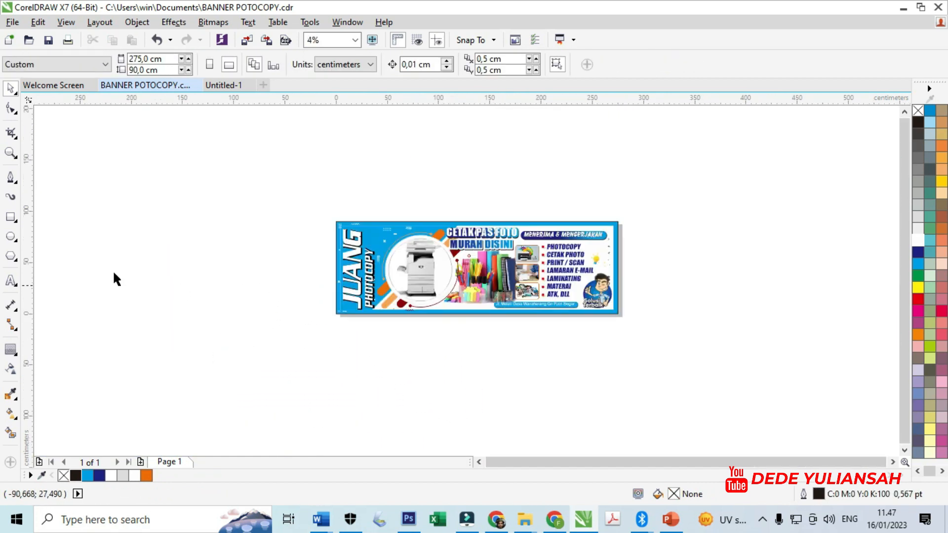
Step: Zoom in on the whole banner to review the finished layout
{"action": "left_click", "coordinate": [11, 154]}
{"action": "mouse_move", "coordinate": [331, 209]}
{"action": "left_mouse_down"}
{"action": "mouse_move", "coordinate": [405, 270]}
{"action": "mouse_move", "coordinate": [642, 316]}
{"action": "left_mouse_up"}
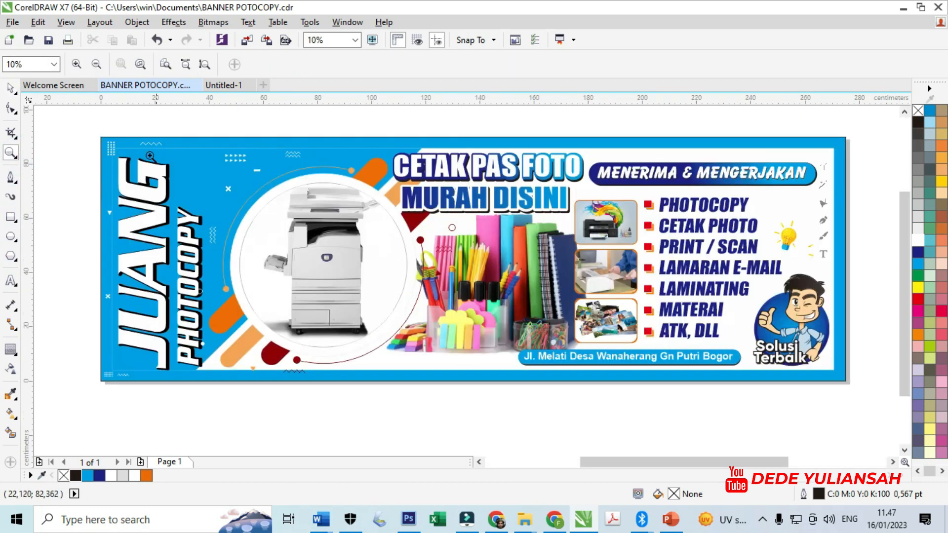
{"action": "scroll", "coordinate": [783, 391], "scroll_direction": "up", "scroll_amount": 1}
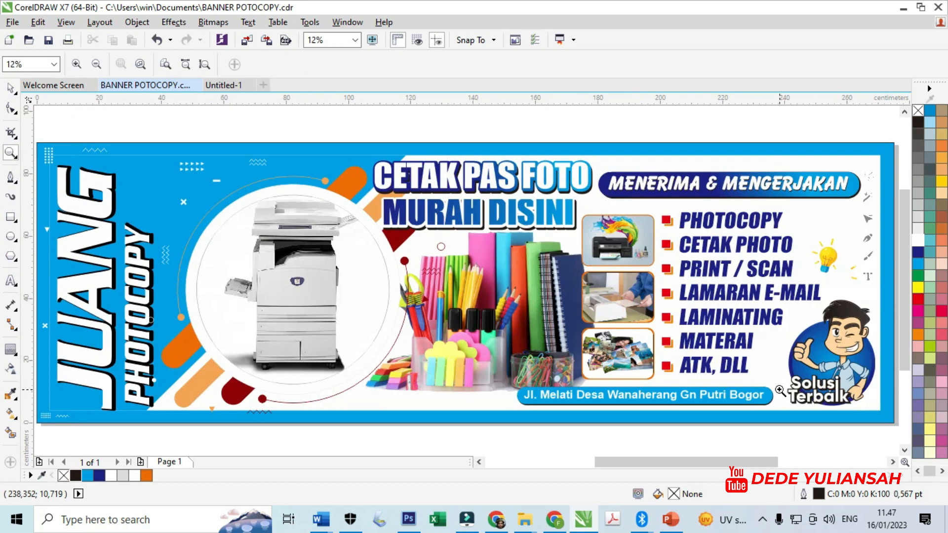